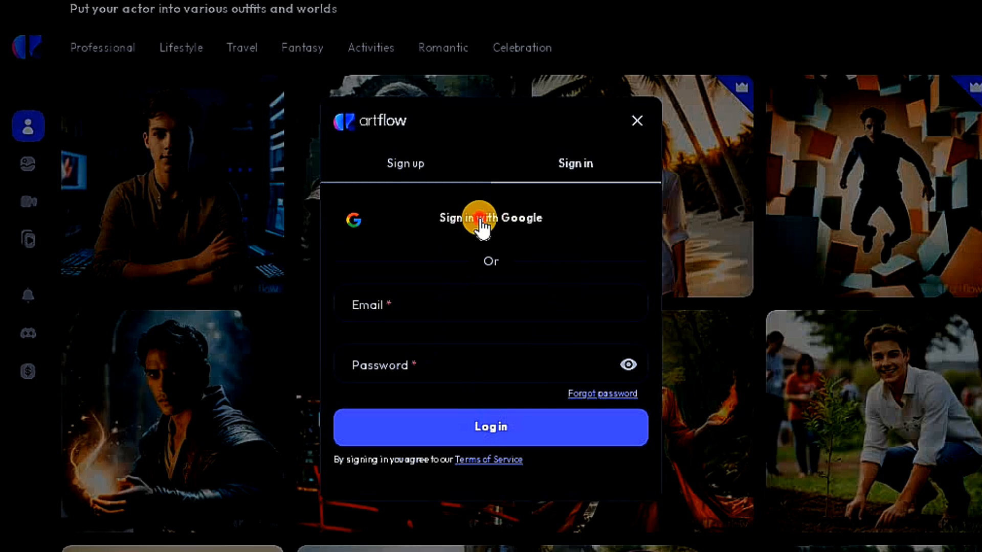
- Sign in to Artflow with the Google account and open Story Studio
{"action": "left_click", "coordinate": [479, 220]}
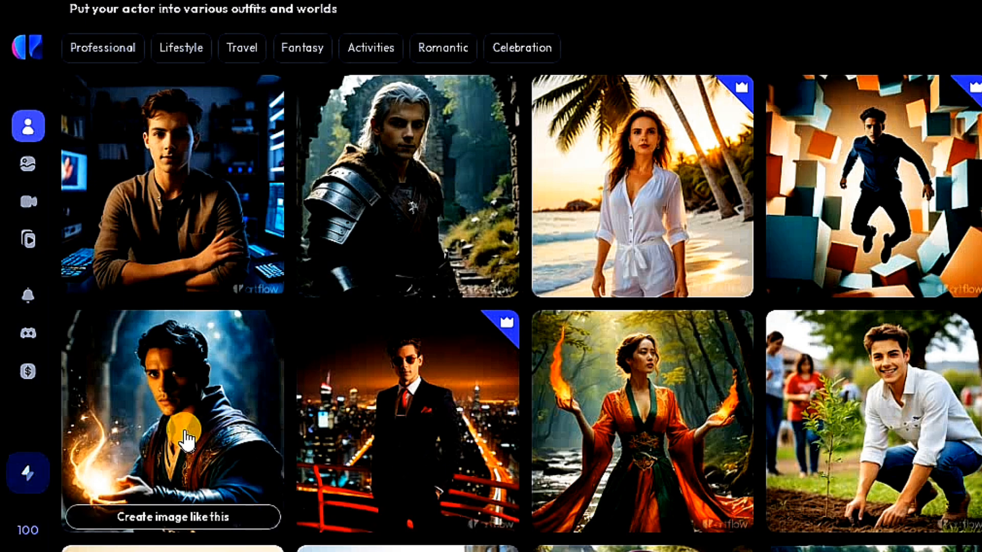
{"action": "scroll", "coordinate": [187, 438], "scroll_direction": "up", "scroll_amount": 7}
{"action": "mouse_move", "coordinate": [34, 211]}
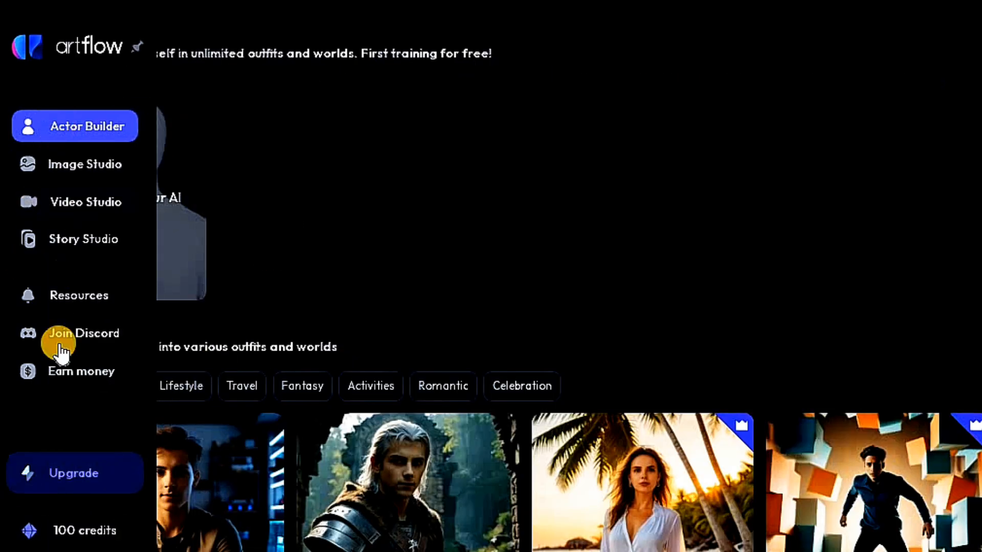
{"action": "left_click", "coordinate": [65, 237]}
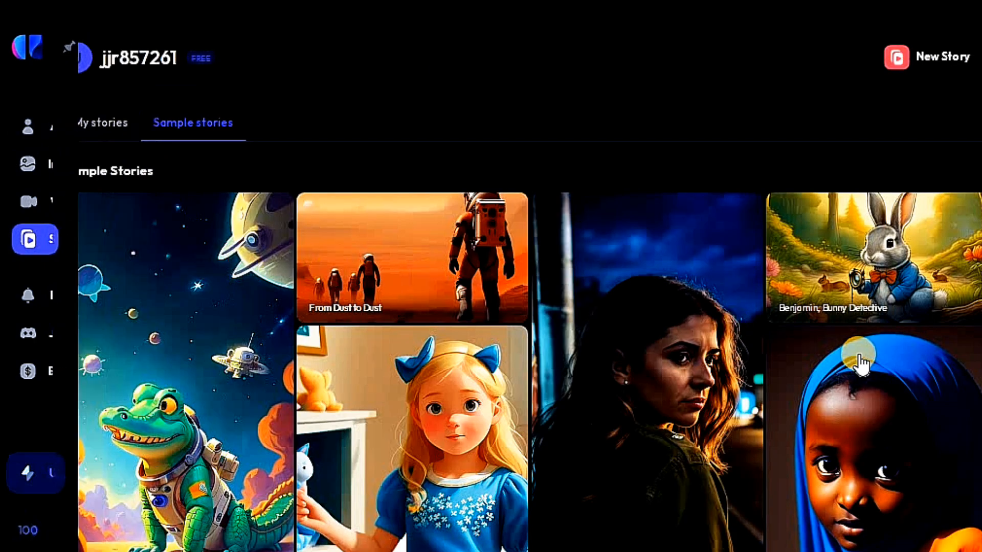
- Open the sample story From Dust to Dust and skip through its video to preview the scenes
{"action": "scroll", "coordinate": [318, 327], "scroll_direction": "down", "scroll_amount": 4}
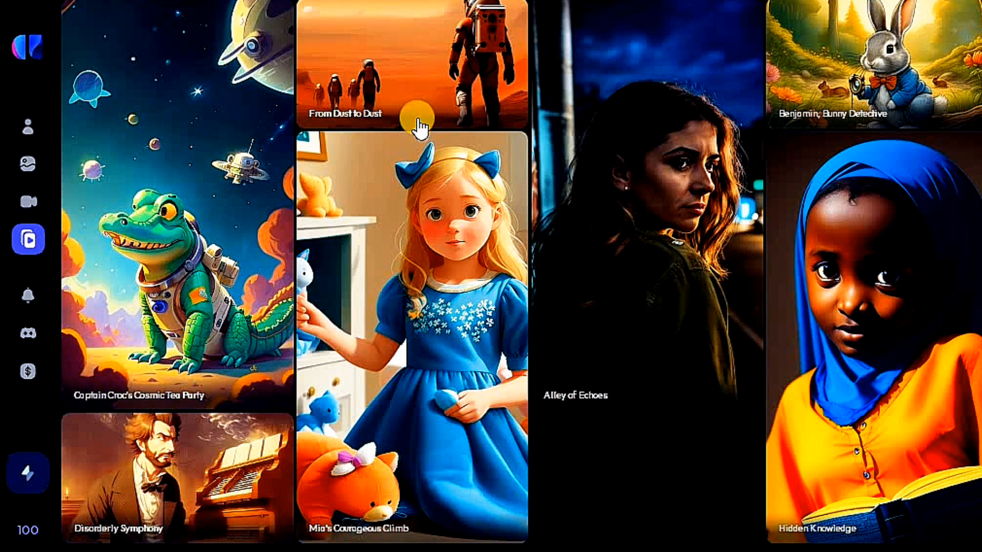
{"action": "left_click", "coordinate": [415, 98]}
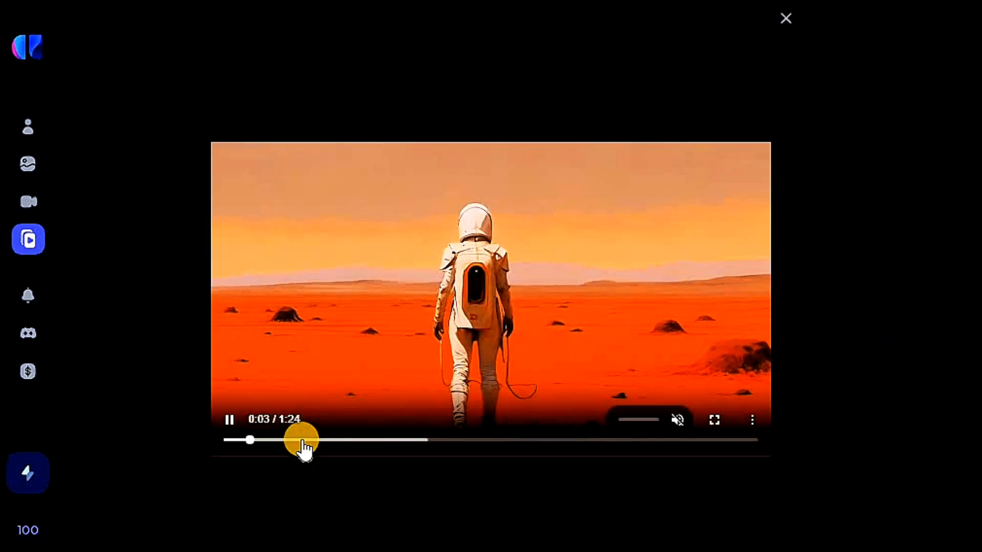
{"action": "left_click", "coordinate": [302, 440]}
{"action": "left_click", "coordinate": [376, 440]}
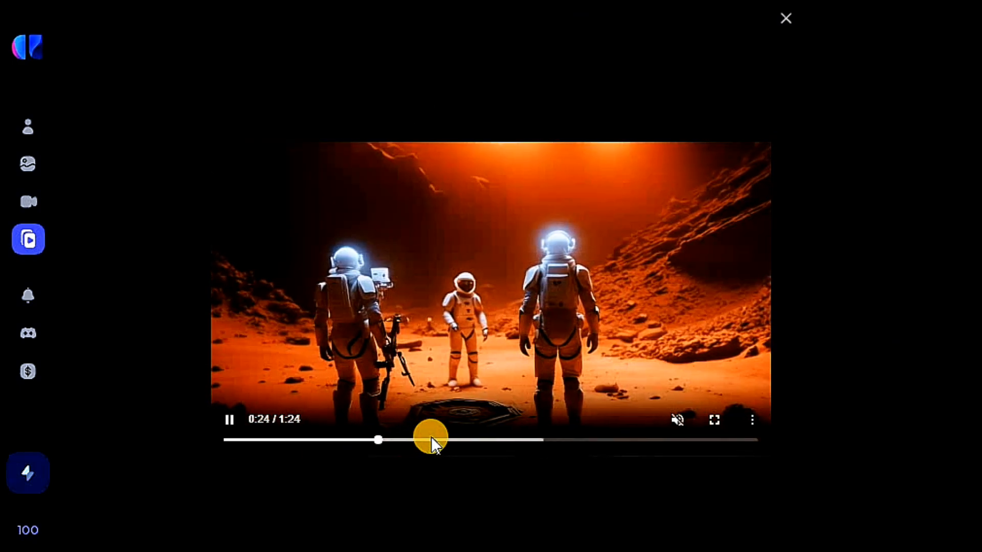
{"action": "left_click", "coordinate": [461, 441]}
{"action": "left_click", "coordinate": [571, 441]}
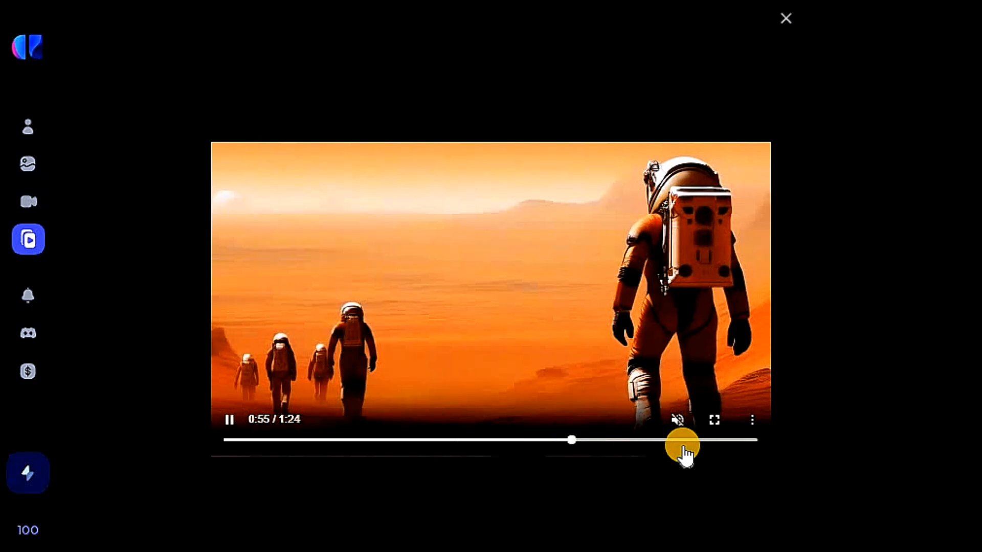
{"action": "left_click", "coordinate": [725, 440]}
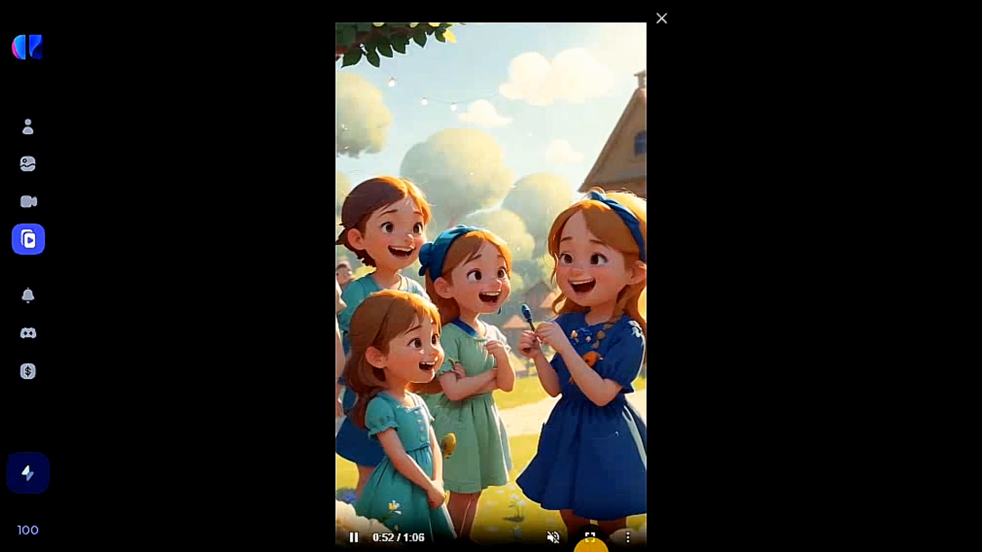
- Skip through the video of the sample story about the girl in the blue dress, pause it and close the preview
{"action": "left_click", "coordinate": [391, 547]}
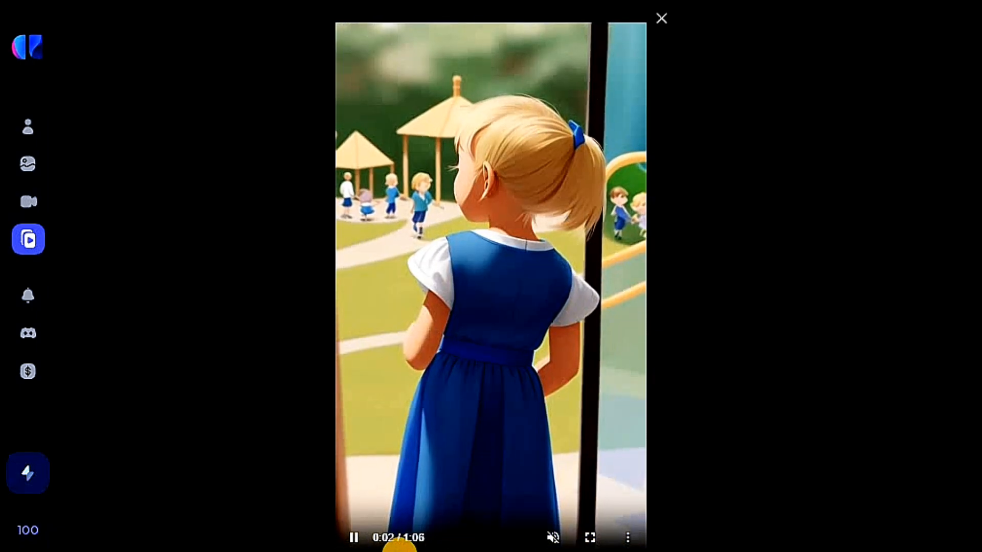
{"action": "left_click", "coordinate": [466, 546]}
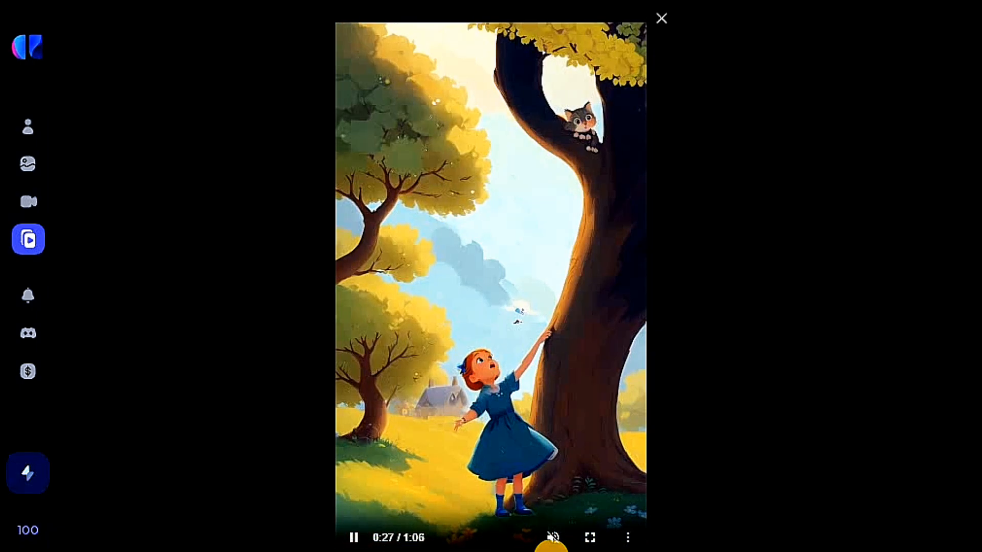
{"action": "left_click", "coordinate": [552, 543]}
{"action": "left_click", "coordinate": [593, 545]}
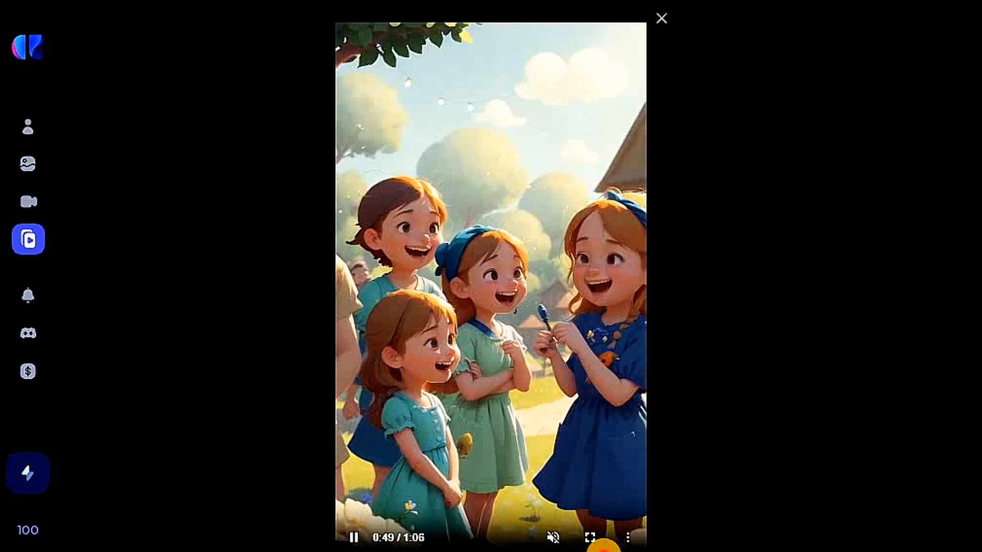
{"action": "left_click", "coordinate": [626, 545]}
{"action": "left_click", "coordinate": [443, 254]}
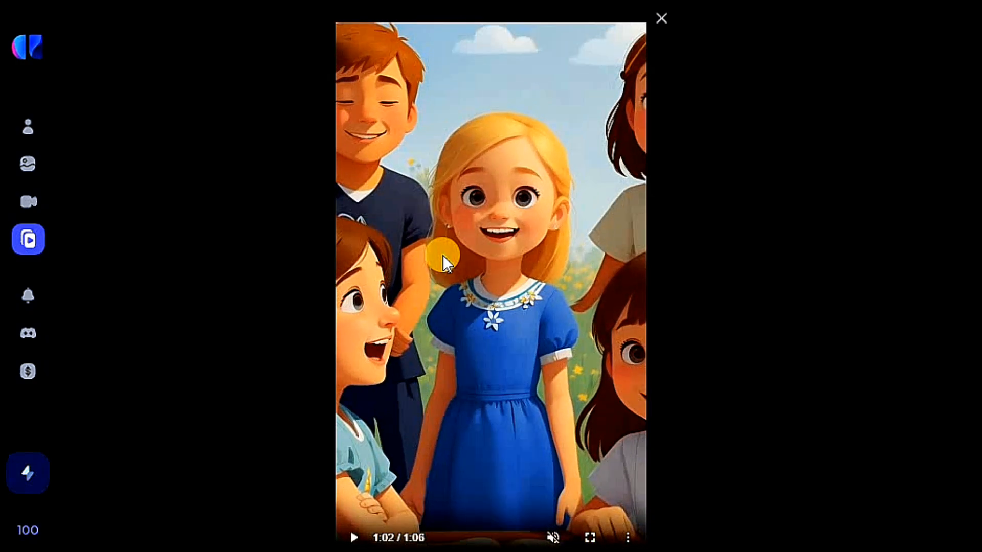
{"action": "left_click", "coordinate": [664, 17]}
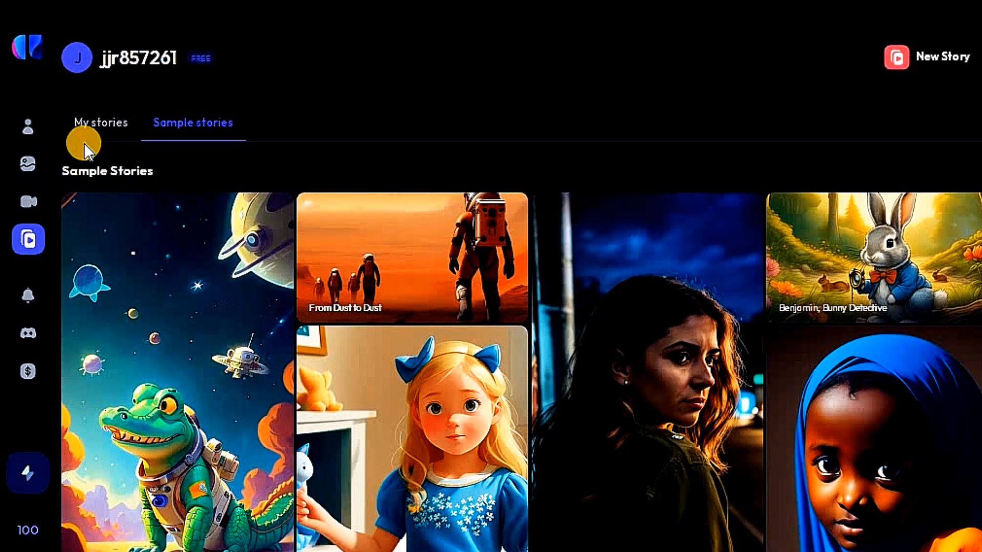
- Start a first story from the empty personal story library, choosing to get the outline with the help of AI
{"action": "left_click", "coordinate": [100, 128]}
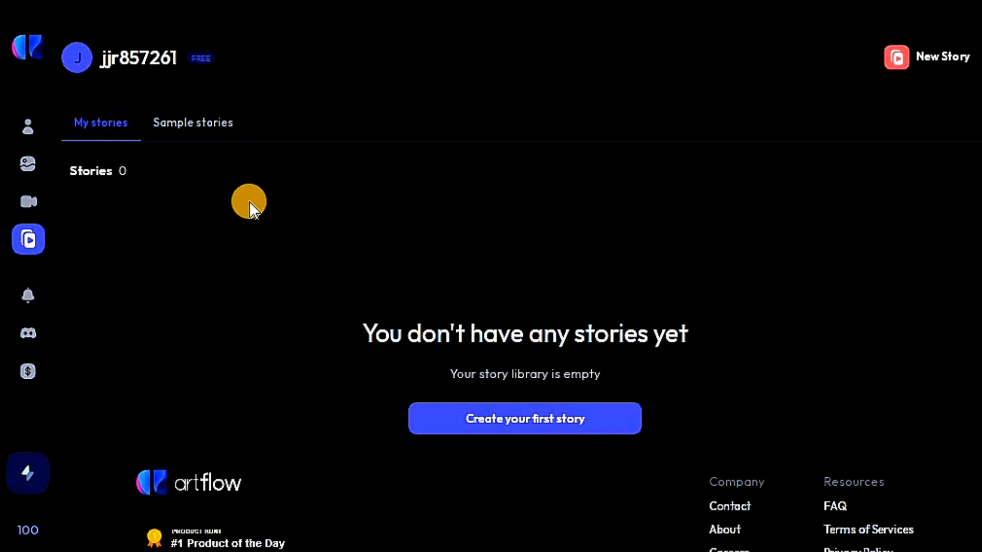
{"action": "scroll", "coordinate": [416, 228], "scroll_direction": "down", "scroll_amount": 1}
{"action": "left_click_drag", "start_coordinate": [706, 287], "coordinate": [486, 287]}
{"action": "left_click", "coordinate": [539, 374]}
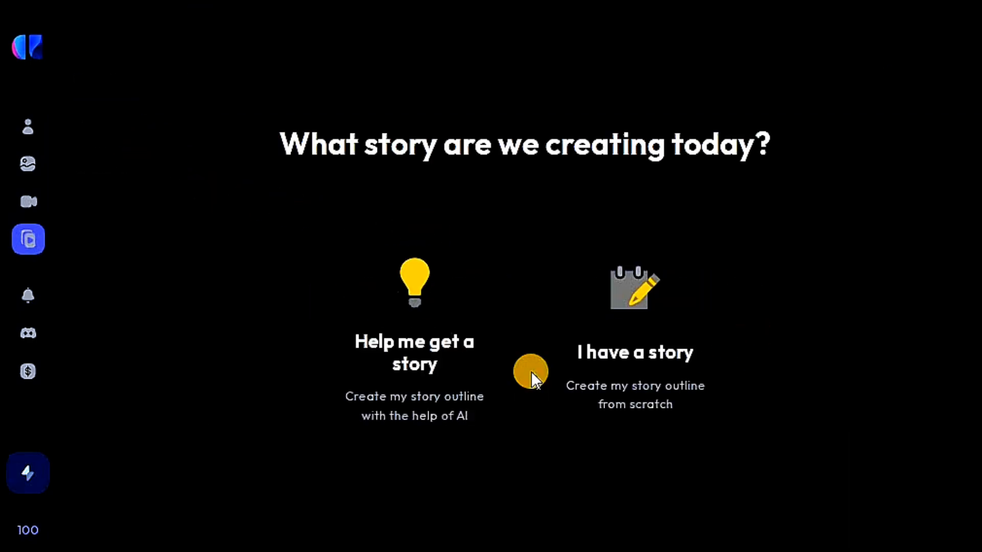
{"action": "left_click_drag", "start_coordinate": [786, 148], "coordinate": [798, 262]}
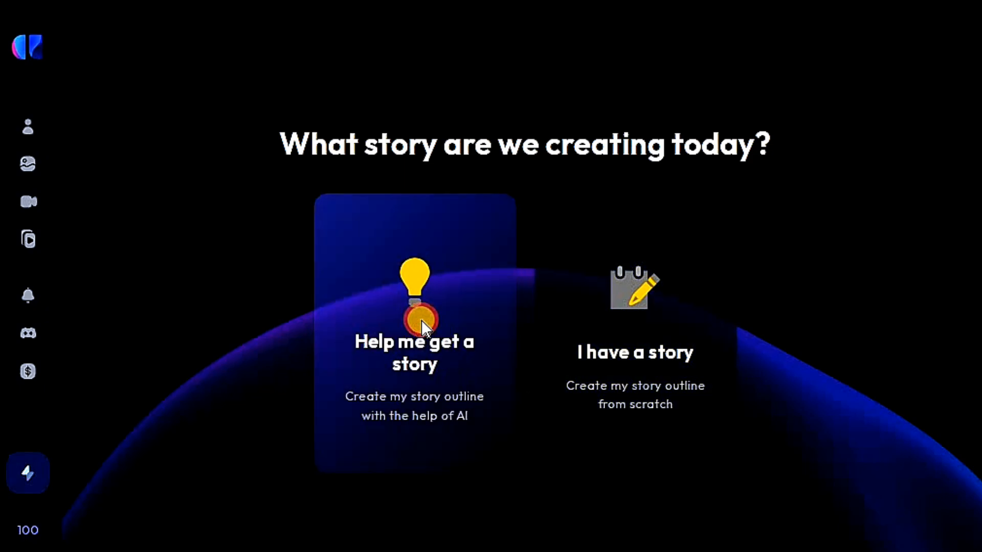
{"action": "left_click", "coordinate": [421, 320]}
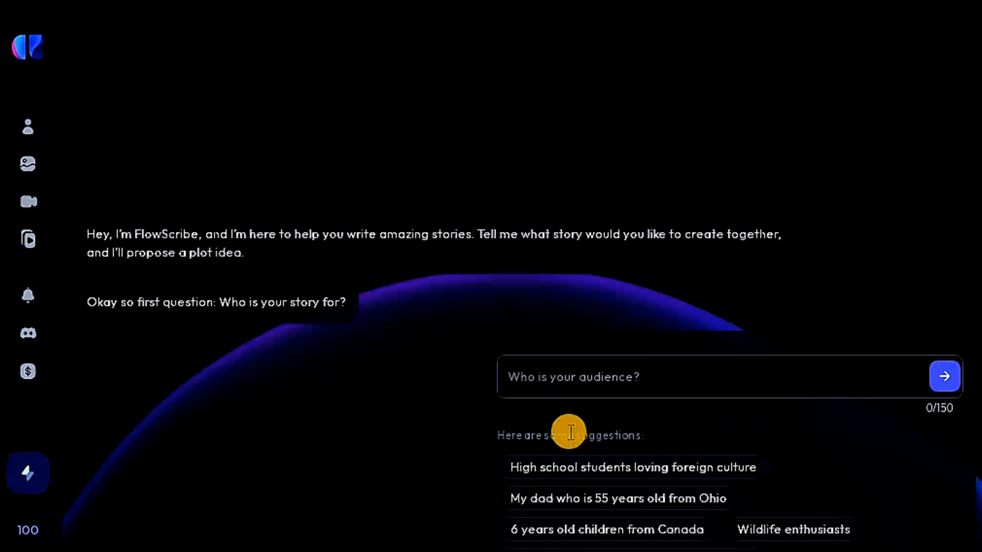
- Submit "adult" as the story's audience
{"action": "left_click", "coordinate": [562, 381]}
{"action": "type", "text": "adult"}
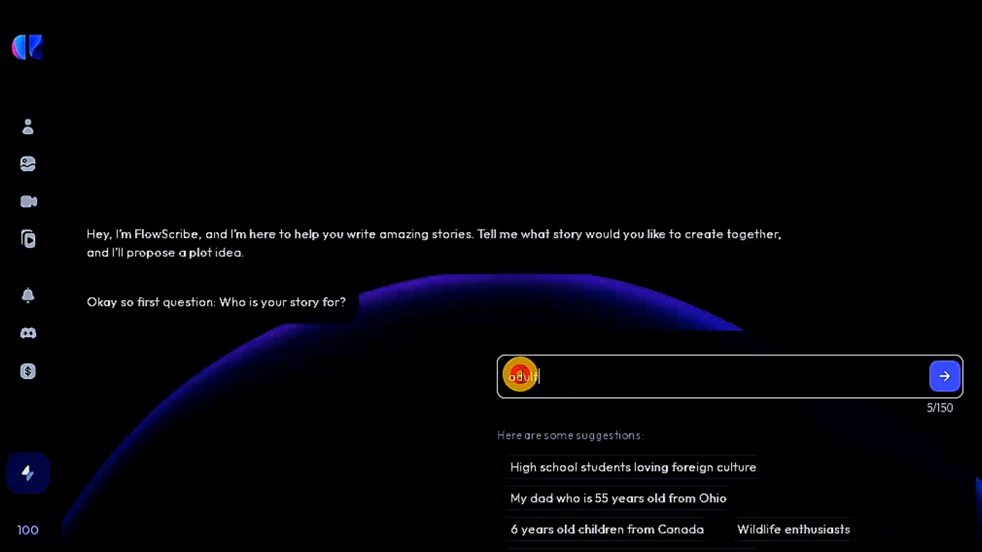
{"action": "left_click", "coordinate": [625, 384]}
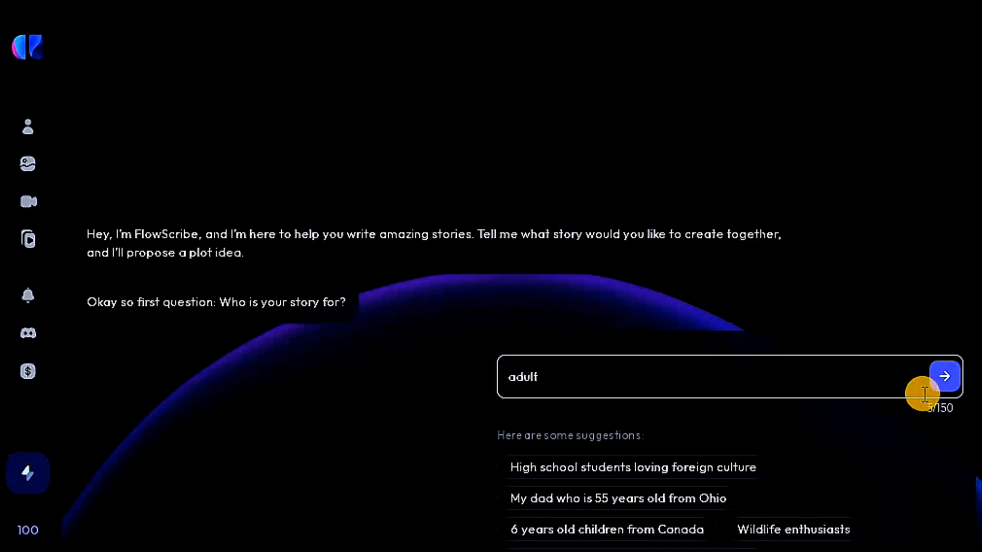
{"action": "left_click", "coordinate": [943, 381]}
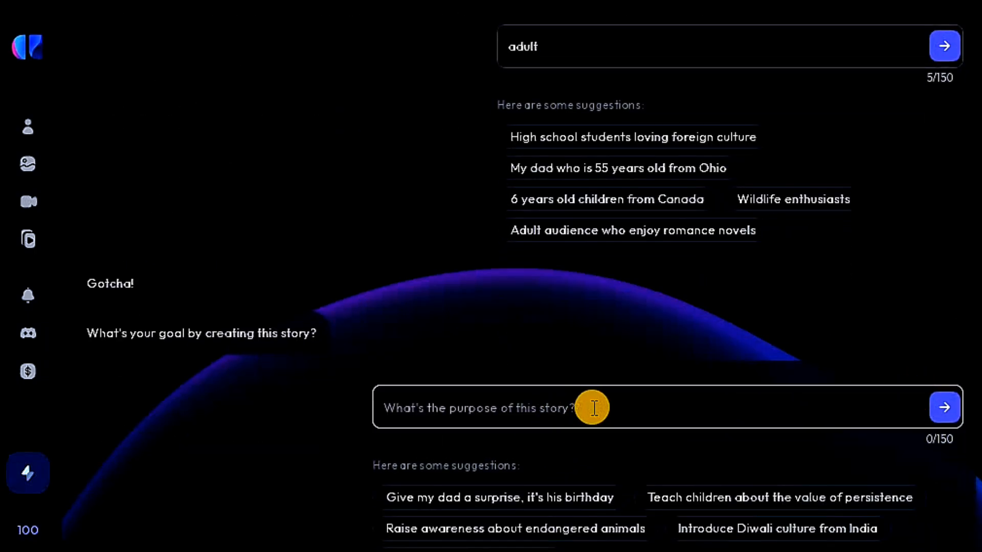
- Submit "The rise and fall of ancient civilizations: explore the growth and decline of empires like Rome, Egypt, and Mesopotamia." as the story's purpose
{"action": "left_click", "coordinate": [378, 409]}
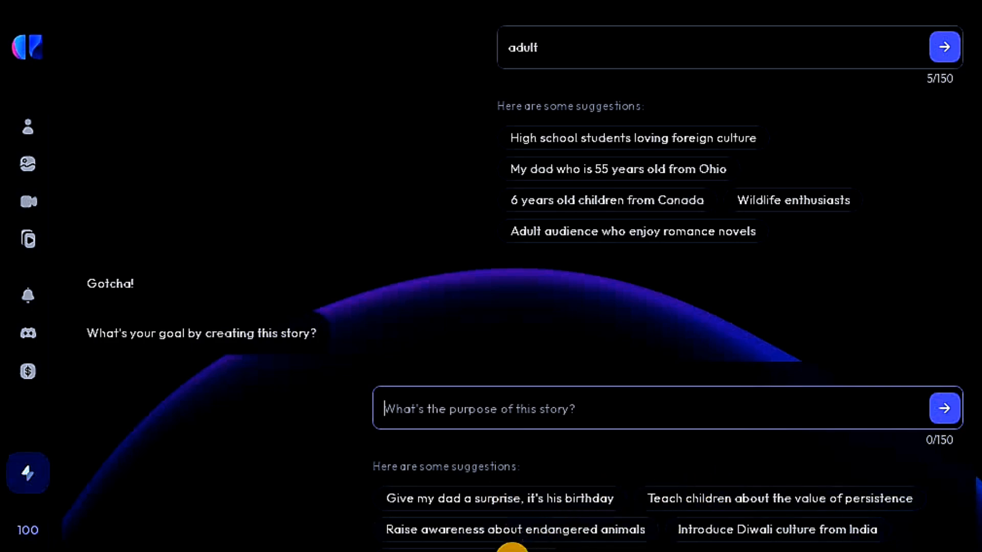
{"action": "left_click", "coordinate": [507, 410]}
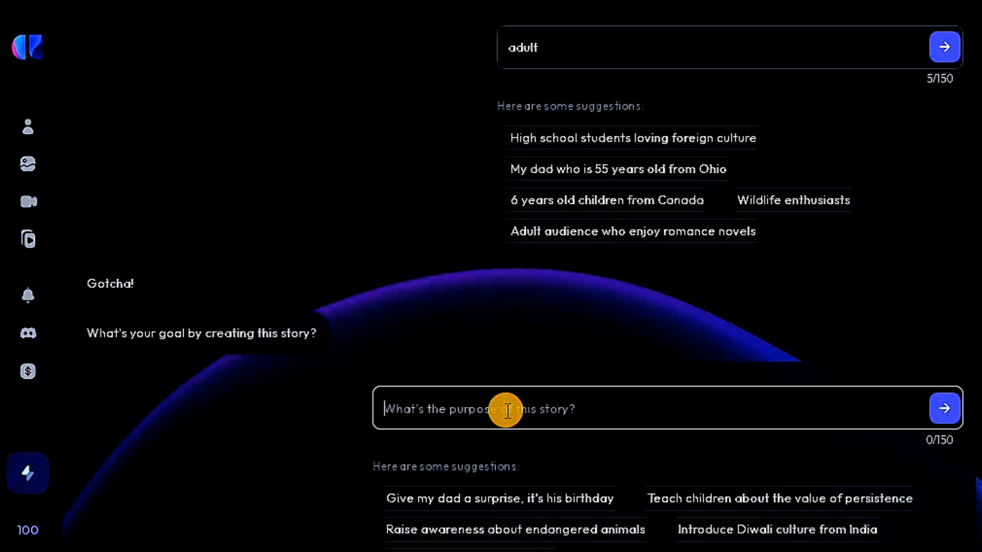
{"action": "type", "text": "The rise and fall of ancient civilizations: explore the growth and decline of empires like Rome, Egypt, and Mesopotamia."}
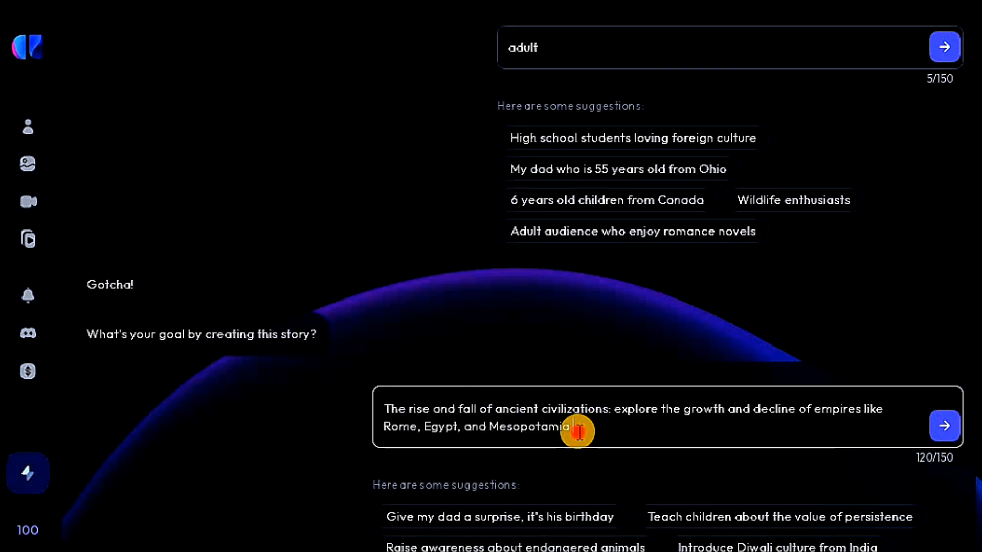
{"action": "left_click_drag", "start_coordinate": [578, 429], "coordinate": [528, 412]}
{"action": "left_click", "coordinate": [532, 413]}
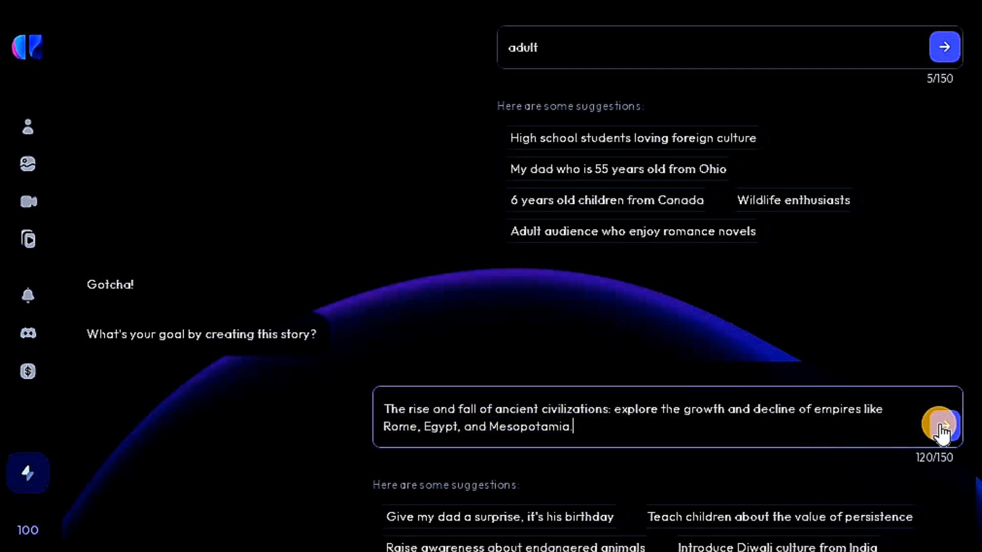
{"action": "left_click", "coordinate": [942, 422]}
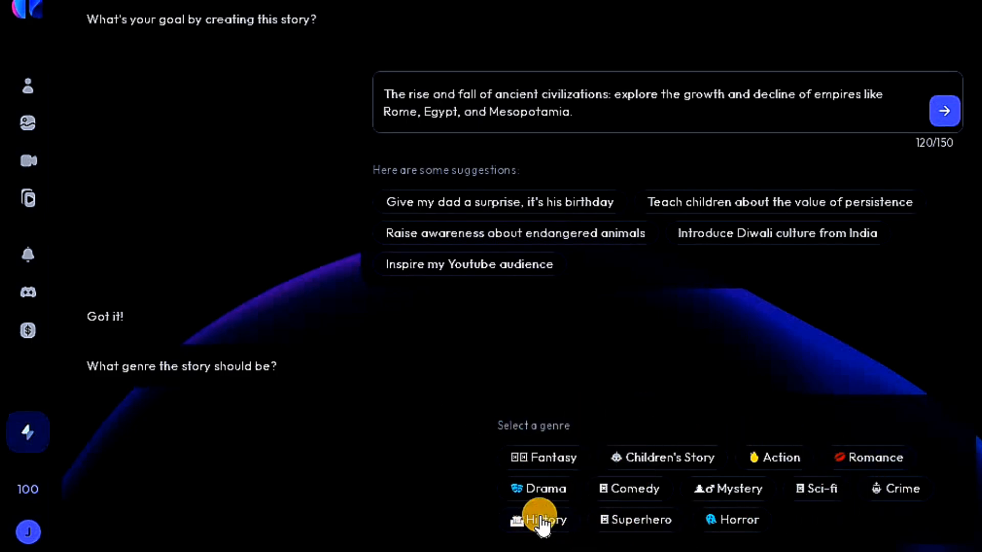
- Set the genre to History and generate a story outline, pasting the same ancient civilizations sentence as the story idea
{"action": "left_click", "coordinate": [538, 522]}
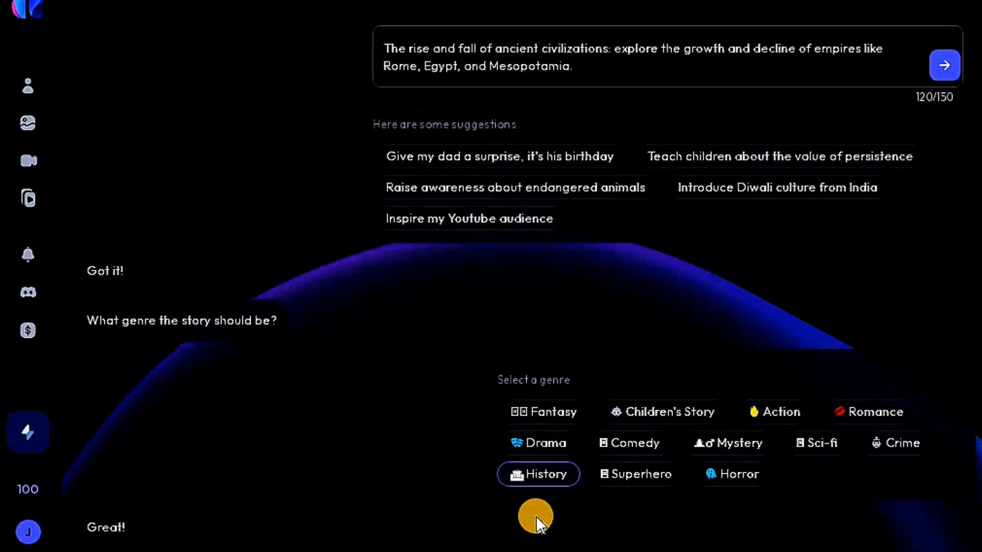
{"action": "left_click", "coordinate": [633, 408]}
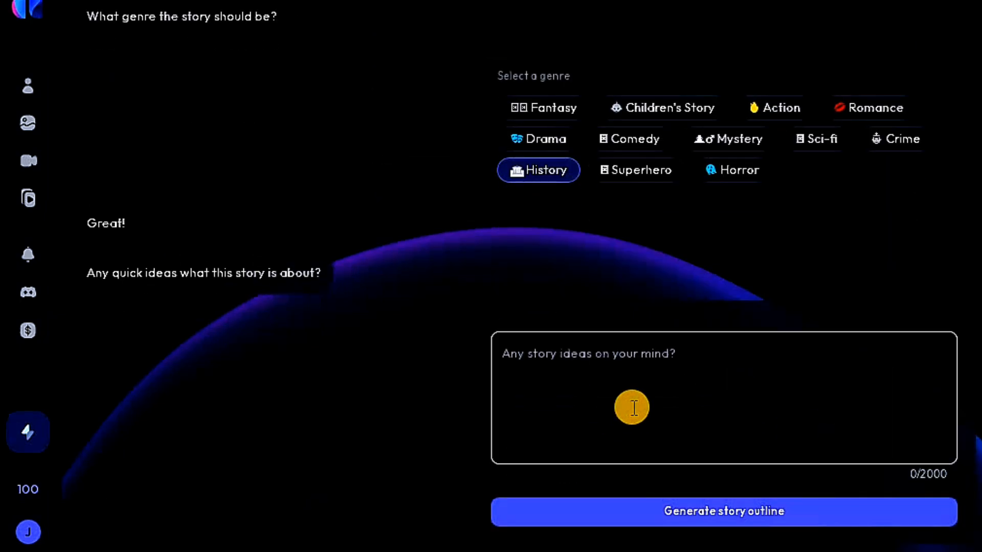
{"action": "left_click", "coordinate": [517, 353]}
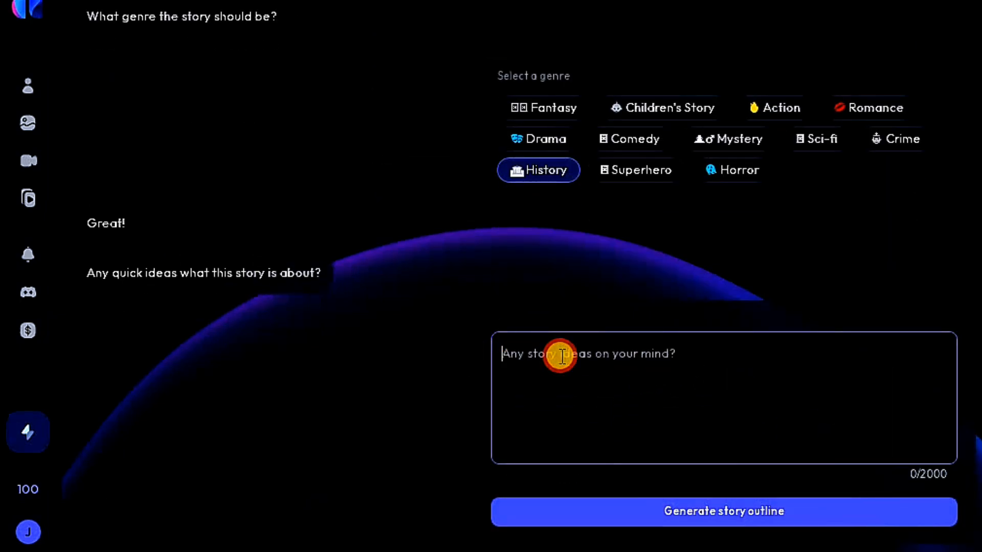
{"action": "right_click", "coordinate": [569, 355]}
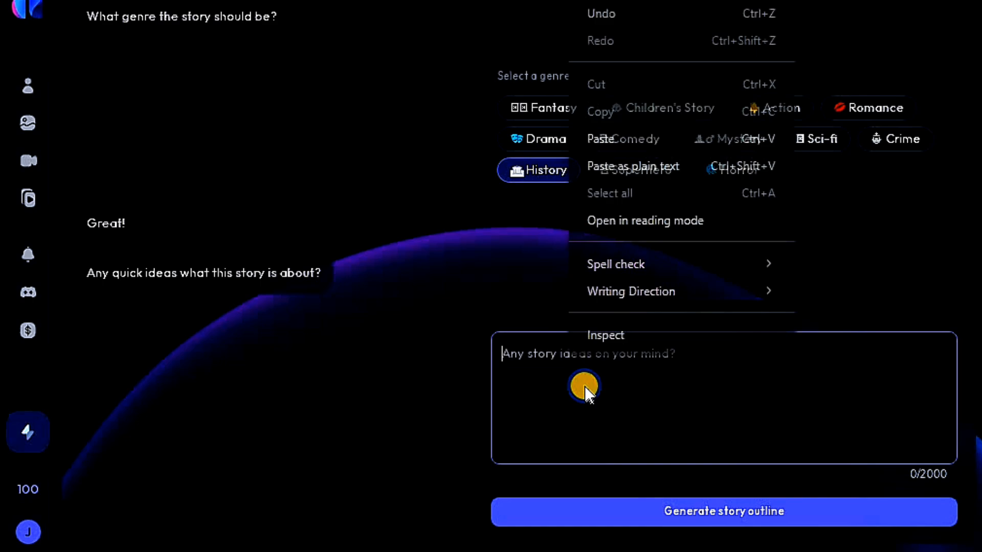
{"action": "left_click", "coordinate": [640, 143]}
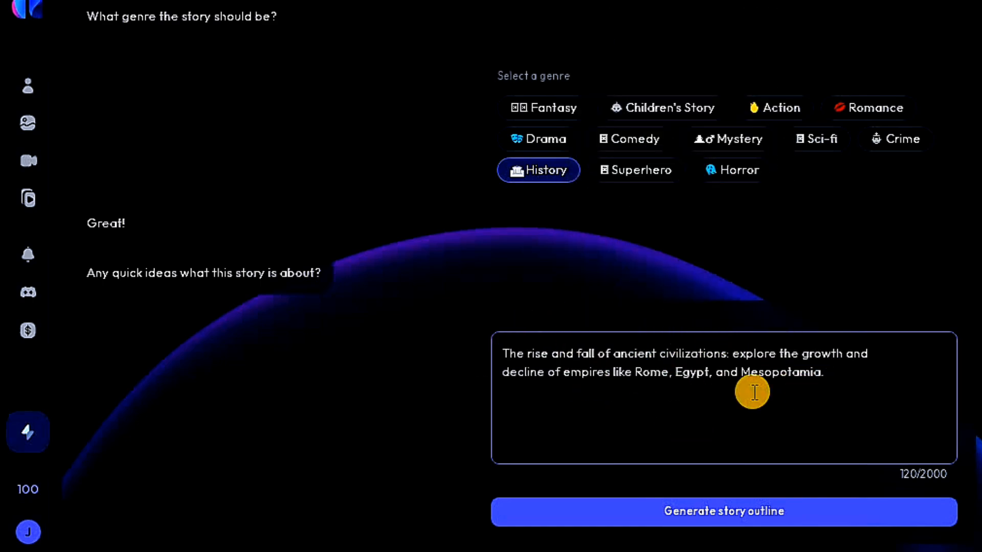
{"action": "left_click", "coordinate": [726, 510]}
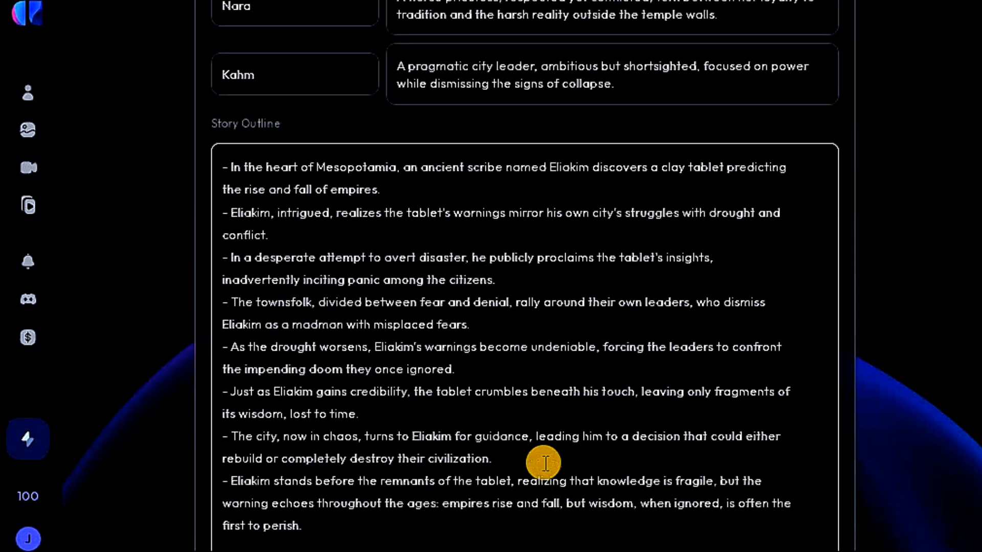
- Review the generated outline's characters and plot, and create the story from it
{"action": "scroll", "coordinate": [543, 464], "scroll_direction": "up", "scroll_amount": 8}
{"action": "scroll", "coordinate": [533, 472], "scroll_direction": "down", "scroll_amount": 1}
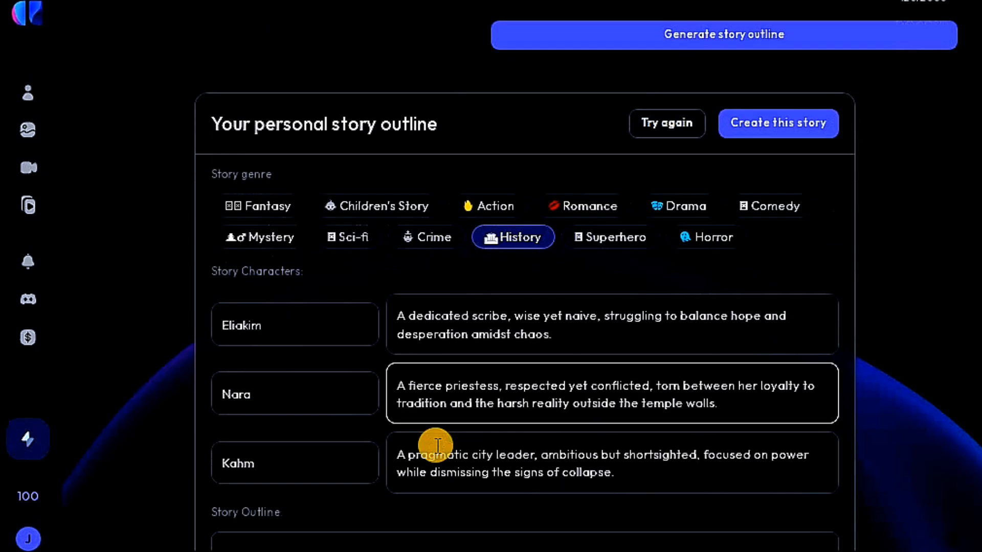
{"action": "scroll", "coordinate": [563, 463], "scroll_direction": "down", "scroll_amount": 5}
{"action": "left_click", "coordinate": [725, 265]}
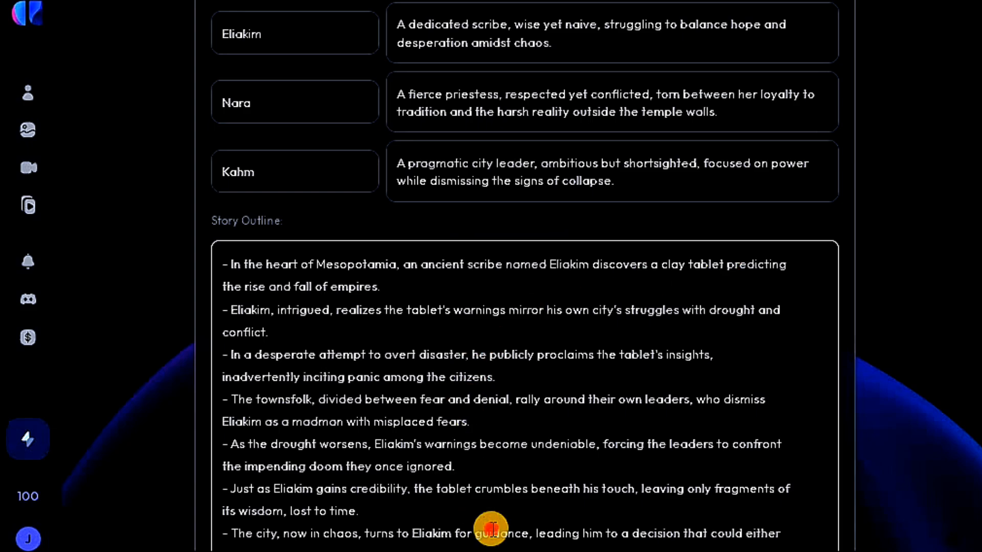
{"action": "scroll", "coordinate": [517, 481], "scroll_direction": "down", "scroll_amount": 4}
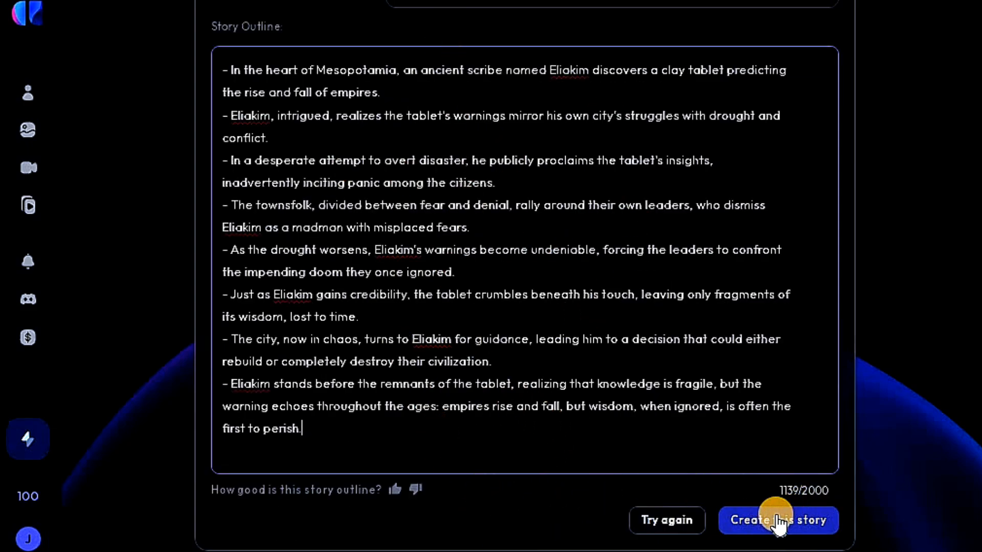
{"action": "left_click", "coordinate": [784, 522]}
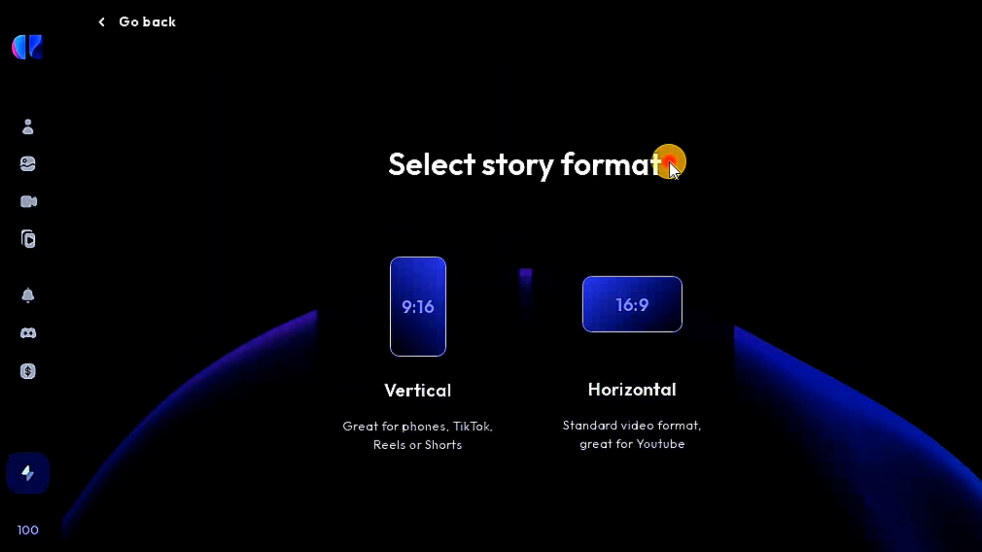
- Choose the horizontal 16:9 story format
{"action": "left_click_drag", "start_coordinate": [669, 161], "coordinate": [771, 150]}
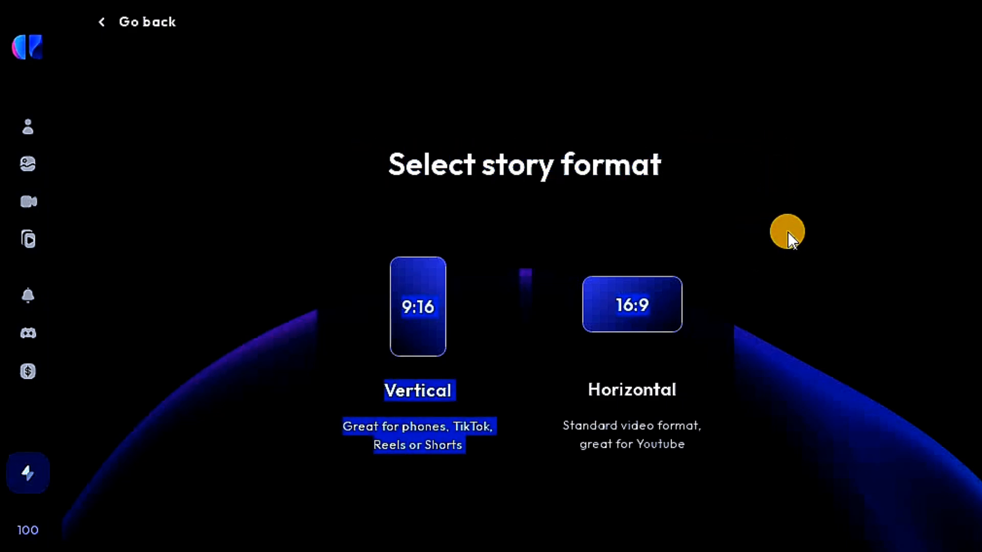
{"action": "left_click", "coordinate": [736, 278]}
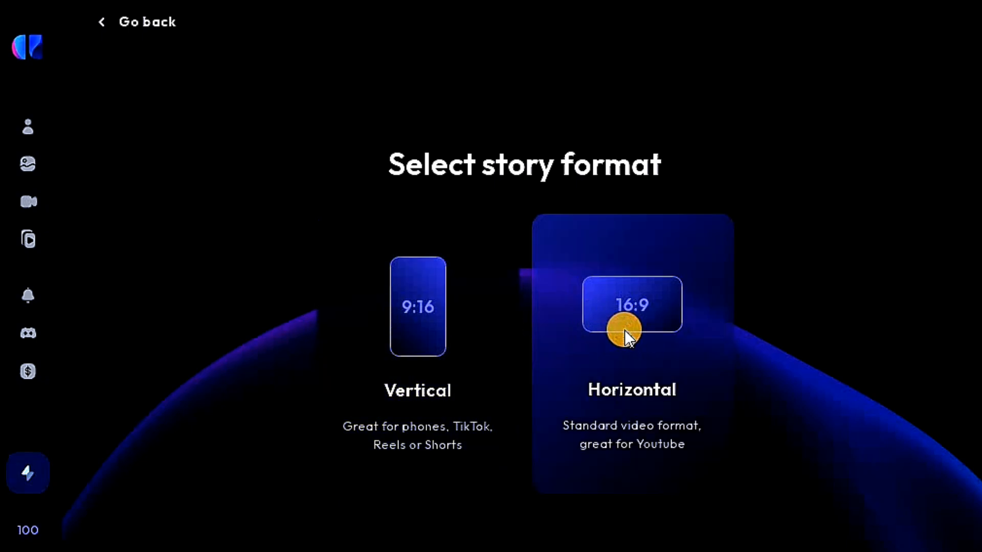
{"action": "left_click", "coordinate": [625, 329]}
- Choose the Digital Art visual style for the story and continue to the Character Creator
{"action": "left_click_drag", "start_coordinate": [754, 60], "coordinate": [940, 58]}
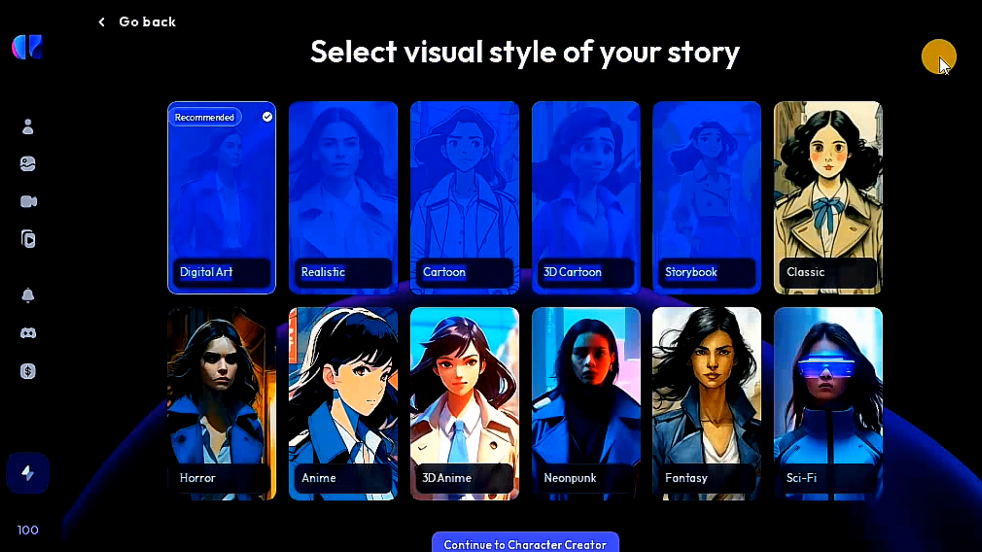
{"action": "left_click", "coordinate": [755, 84]}
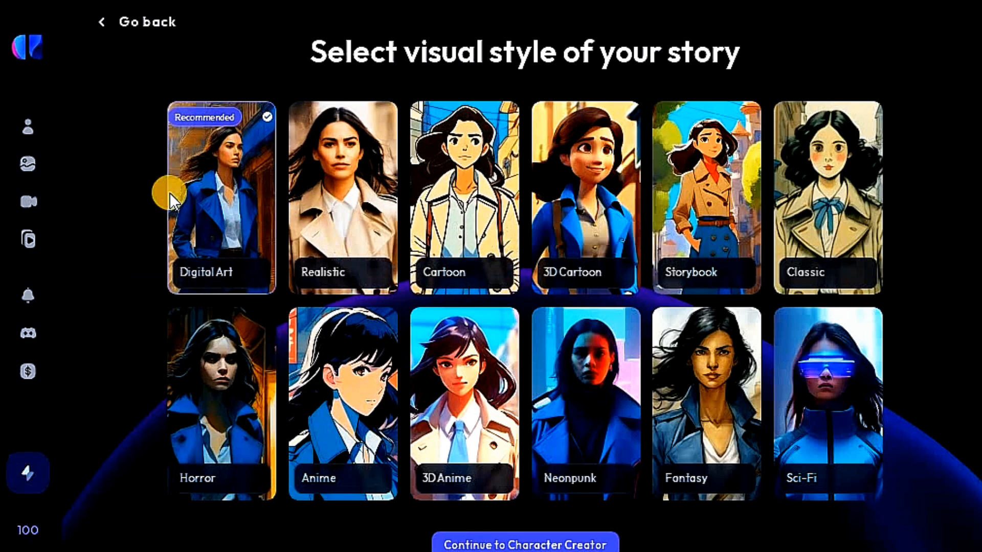
{"action": "left_click", "coordinate": [228, 192]}
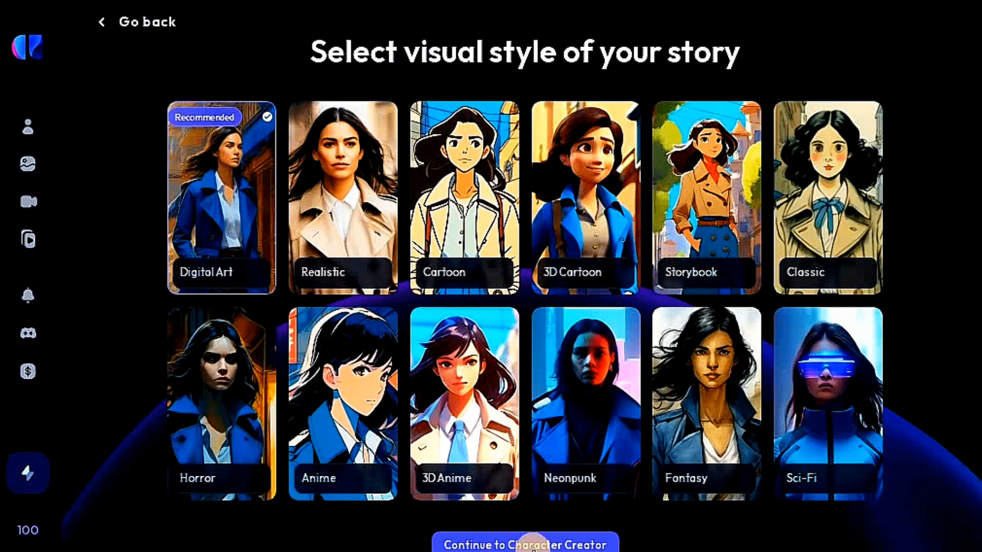
{"action": "left_click", "coordinate": [535, 546]}
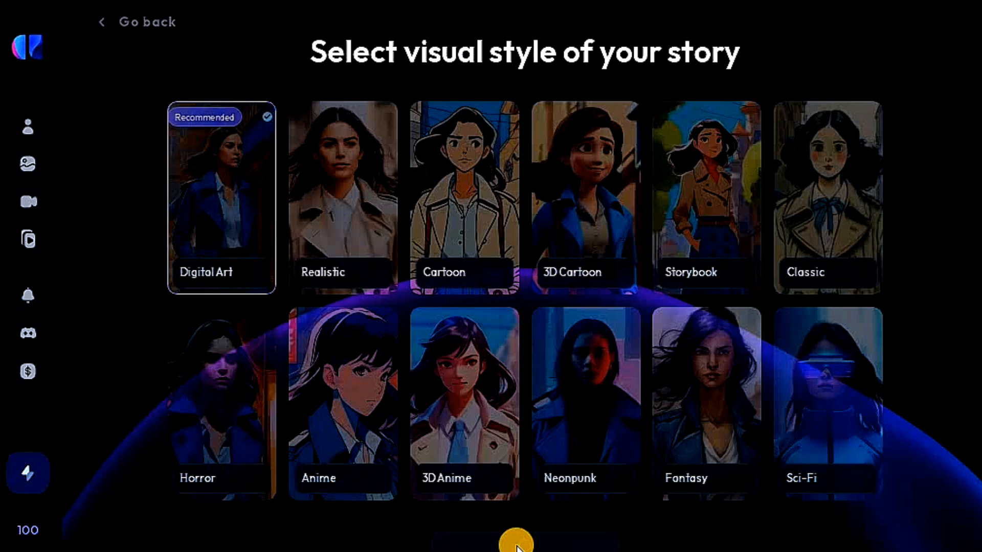
- Review the generated story characters and inspect the scribe's editable visual description without changing it
{"action": "scroll", "coordinate": [371, 234], "scroll_direction": "down", "scroll_amount": 1}
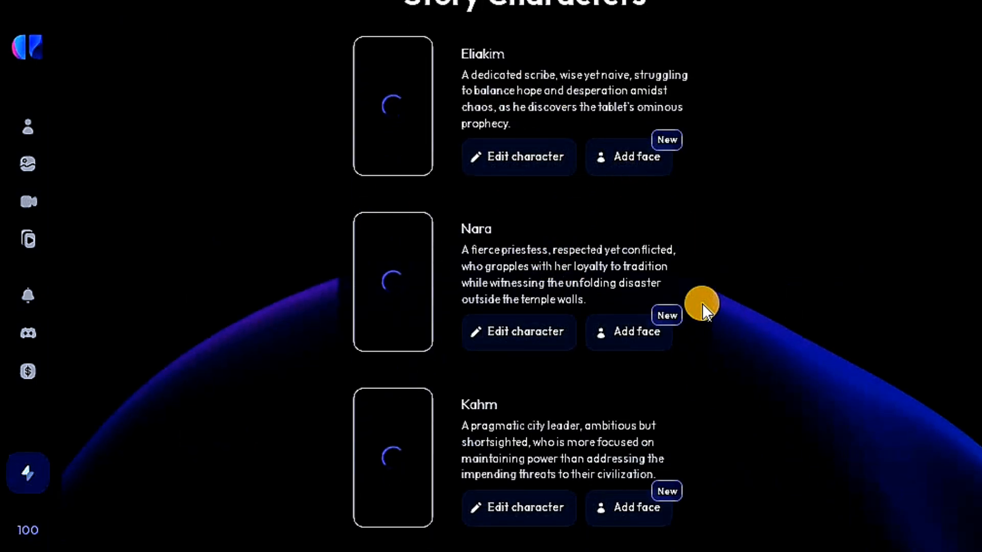
{"action": "scroll", "coordinate": [701, 303], "scroll_direction": "up", "scroll_amount": 1}
{"action": "scroll", "coordinate": [533, 138], "scroll_direction": "down", "scroll_amount": 1}
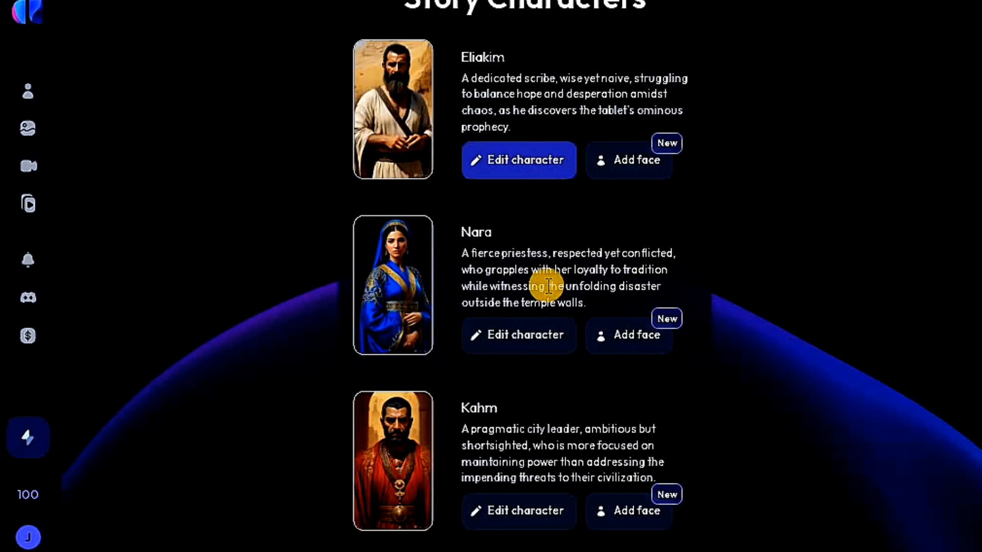
{"action": "left_click", "coordinate": [508, 155]}
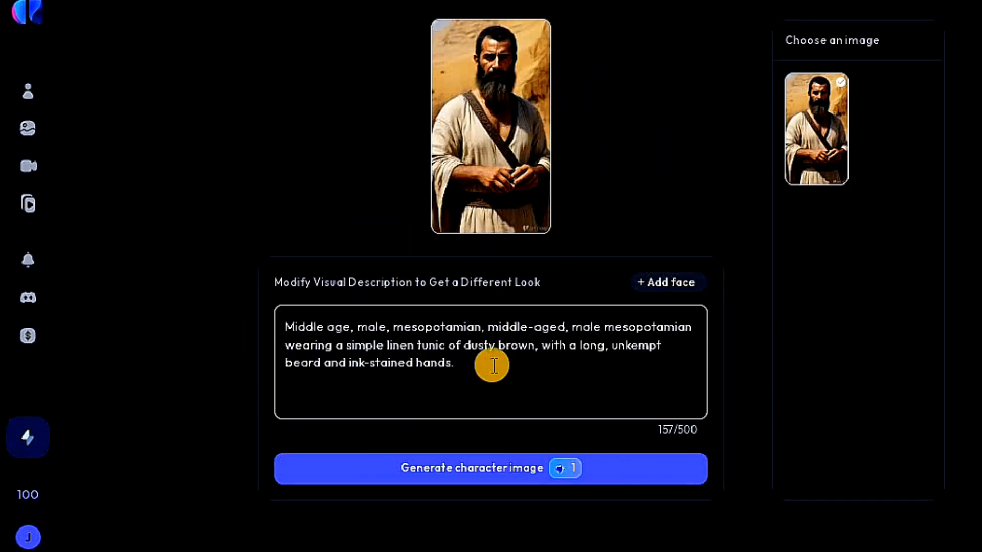
{"action": "left_click_drag", "start_coordinate": [493, 365], "coordinate": [275, 314]}
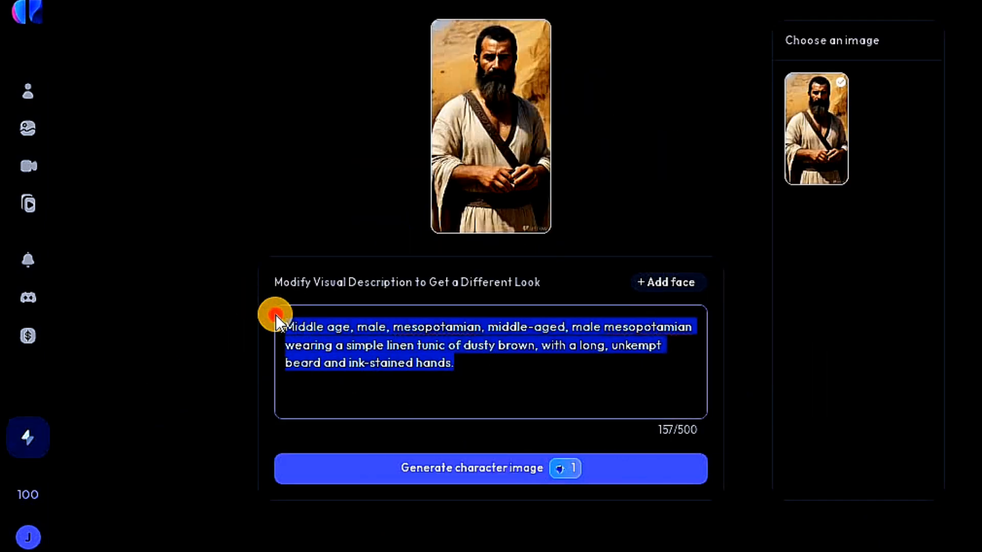
{"action": "left_click", "coordinate": [509, 367]}
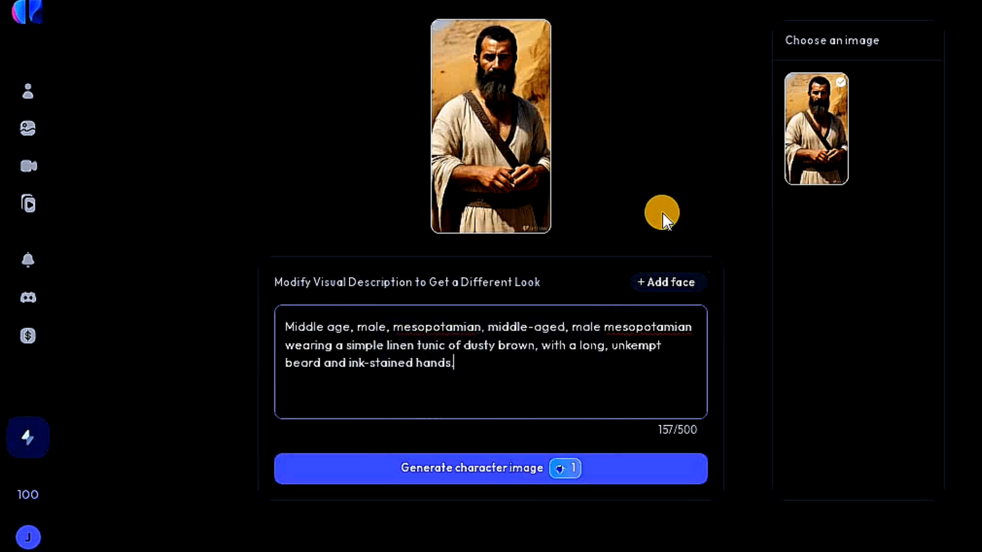
{"action": "left_click", "coordinate": [875, 2]}
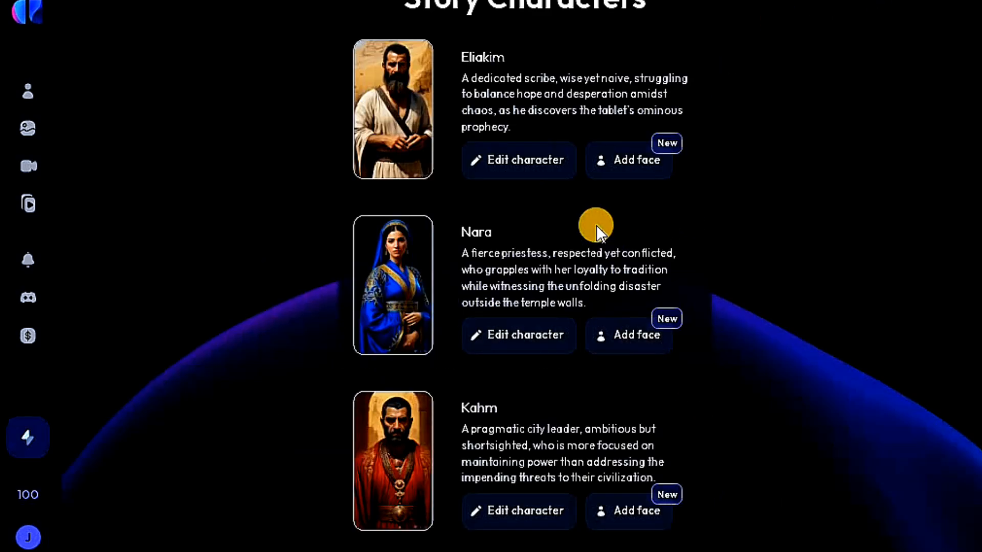
- Continue to the storyboard and close the first shot's narration
{"action": "scroll", "coordinate": [596, 225], "scroll_direction": "down", "scroll_amount": 1}
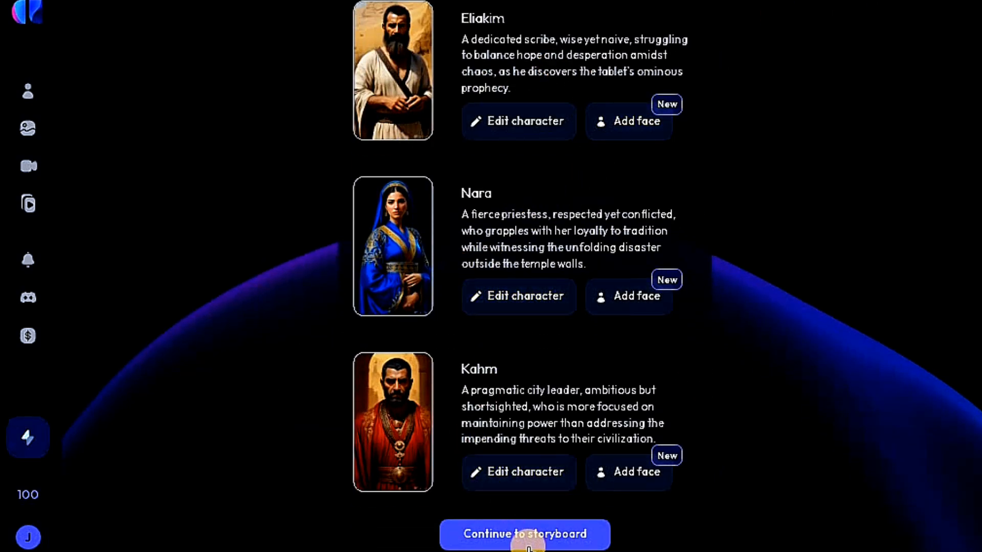
{"action": "left_click", "coordinate": [519, 532]}
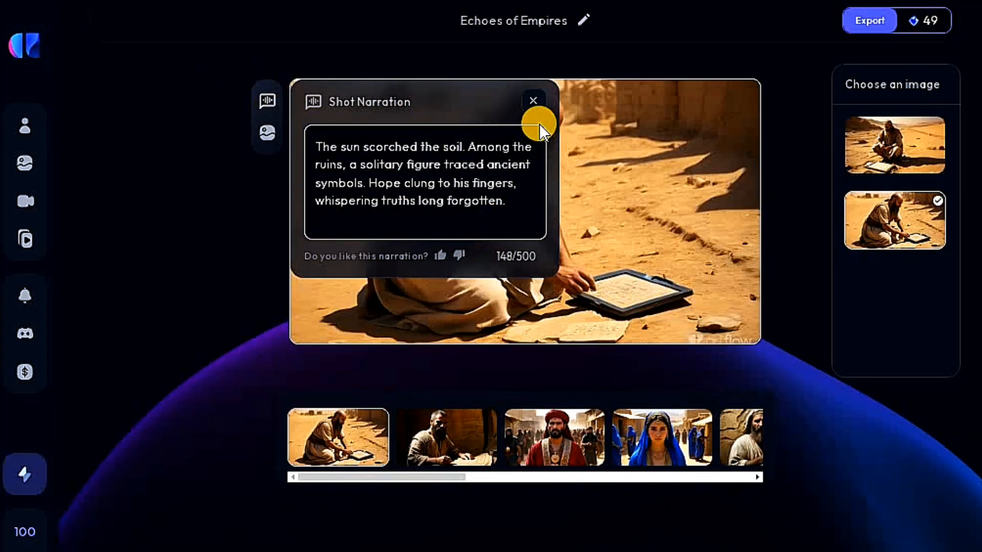
{"action": "left_click", "coordinate": [533, 101]}
- Switch the night campfire shot of the woman in blue to its alternate image
{"action": "left_click", "coordinate": [467, 438]}
{"action": "left_click_drag", "start_coordinate": [363, 483], "coordinate": [495, 479]}
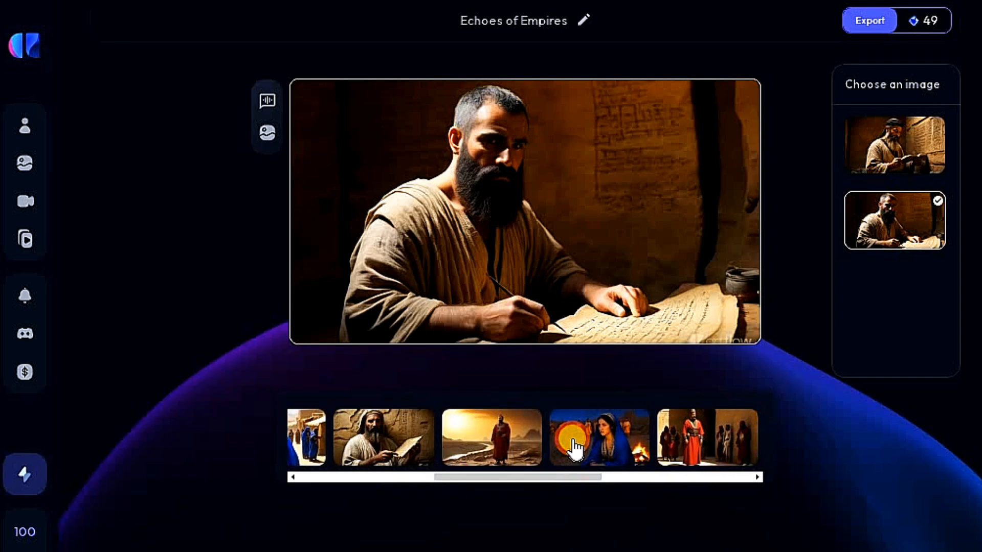
{"action": "left_click", "coordinate": [574, 447]}
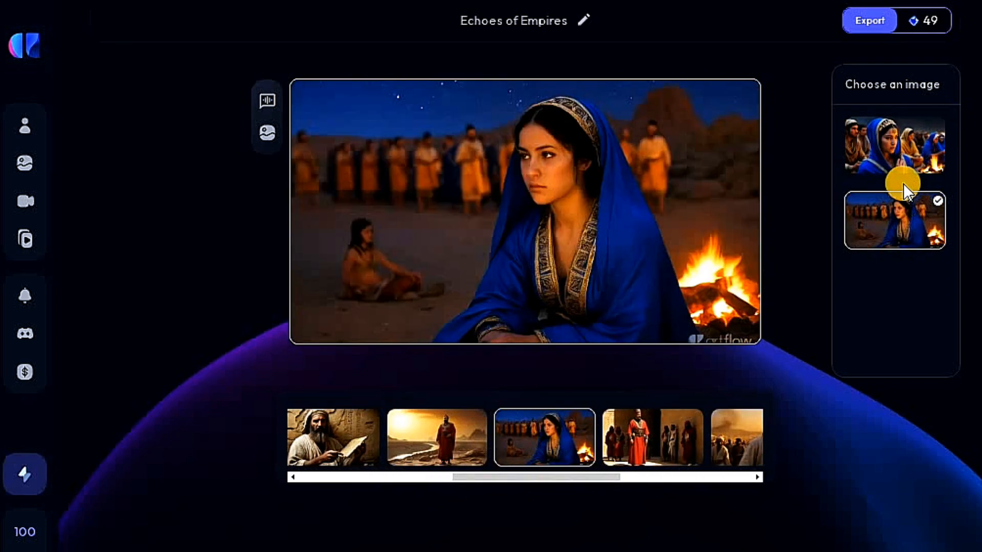
{"action": "triple_click", "coordinate": [888, 83]}
{"action": "left_click", "coordinate": [898, 158]}
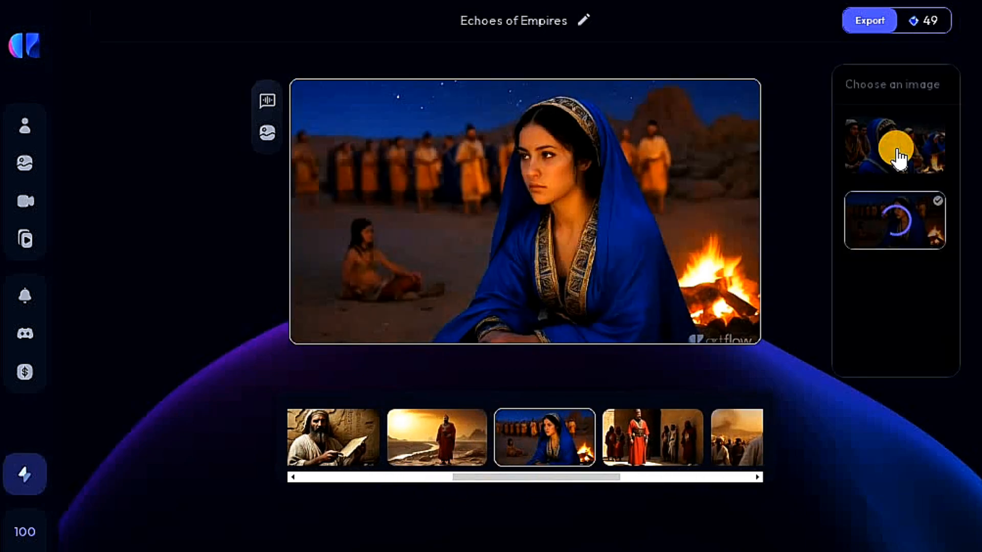
{"action": "left_click", "coordinate": [893, 209]}
{"action": "left_click", "coordinate": [894, 162]}
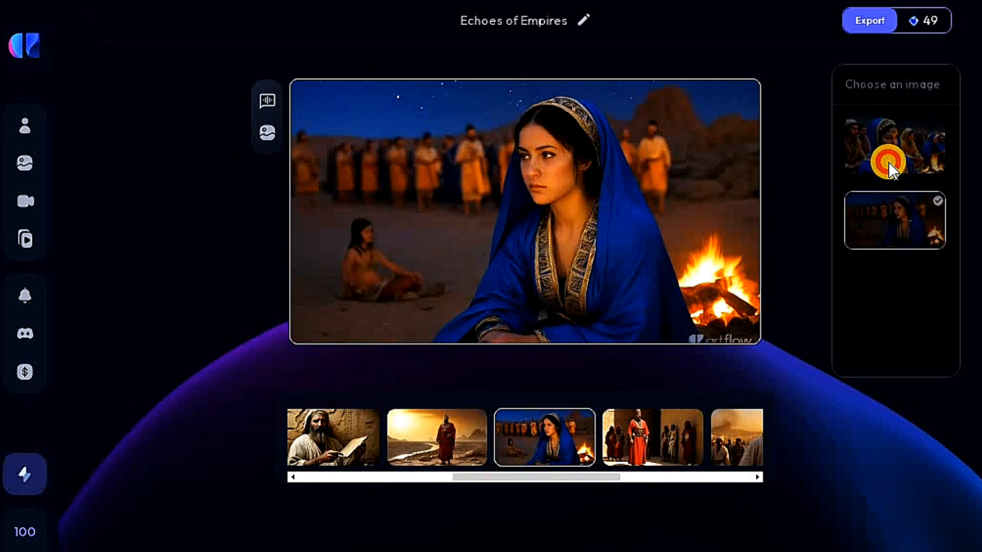
- Open the market shot of the man in the red turban and keep its second image selected
{"action": "left_click", "coordinate": [437, 477]}
{"action": "left_click", "coordinate": [527, 463]}
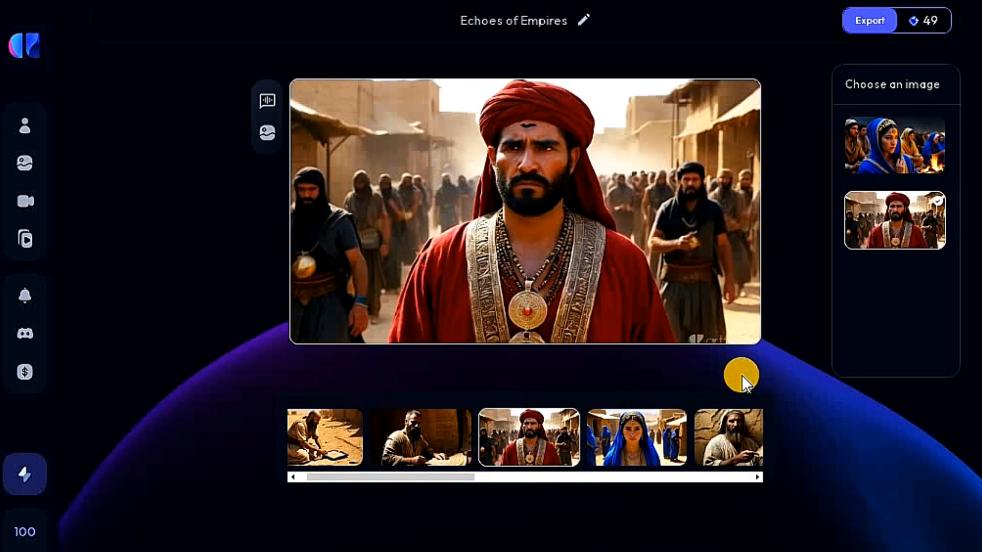
{"action": "left_click", "coordinate": [884, 223]}
- Compare both images for the stormy-sky shot of the woman in blue, keeping the second, and read its shot narration
{"action": "left_click", "coordinate": [506, 477]}
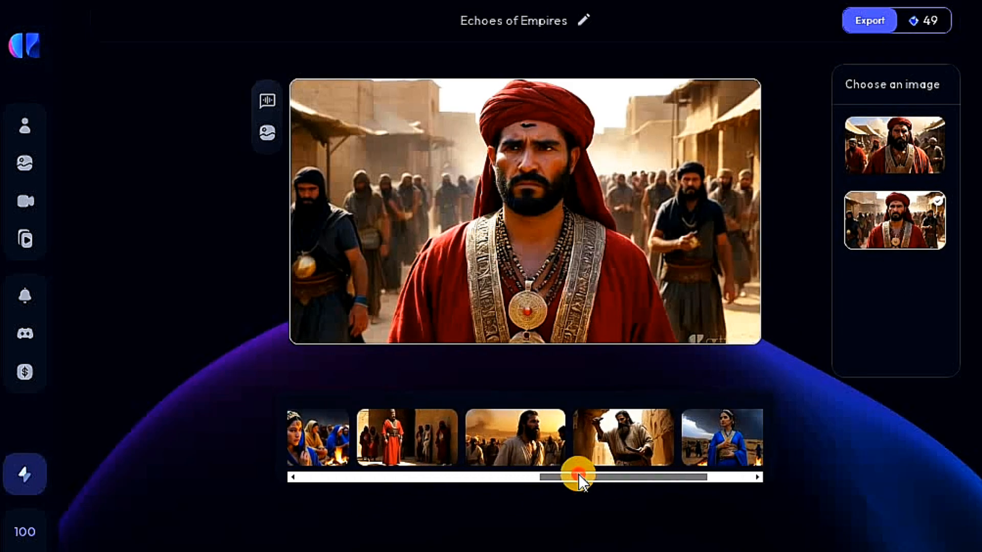
{"action": "left_click_drag", "start_coordinate": [604, 480], "coordinate": [788, 475]}
{"action": "left_click", "coordinate": [625, 449]}
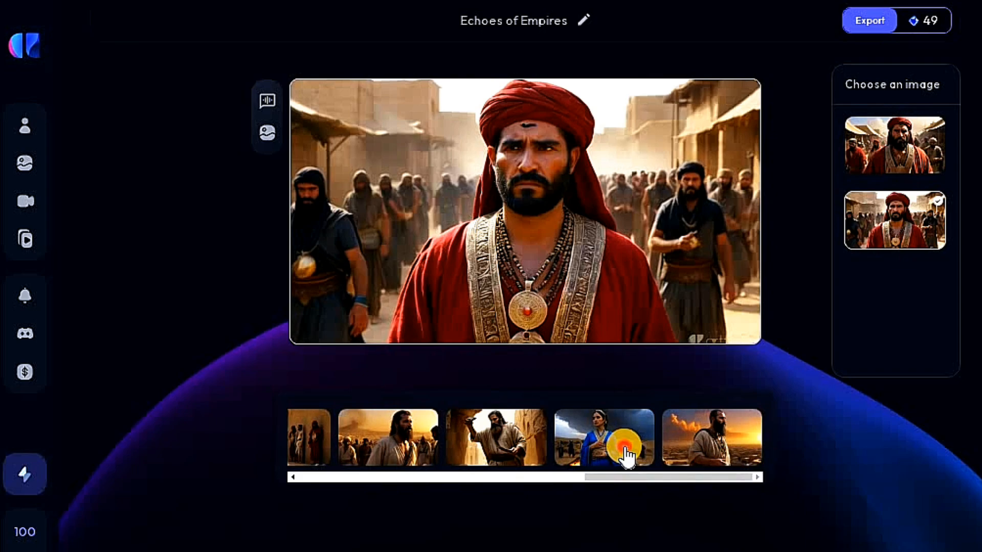
{"action": "left_click", "coordinate": [904, 149]}
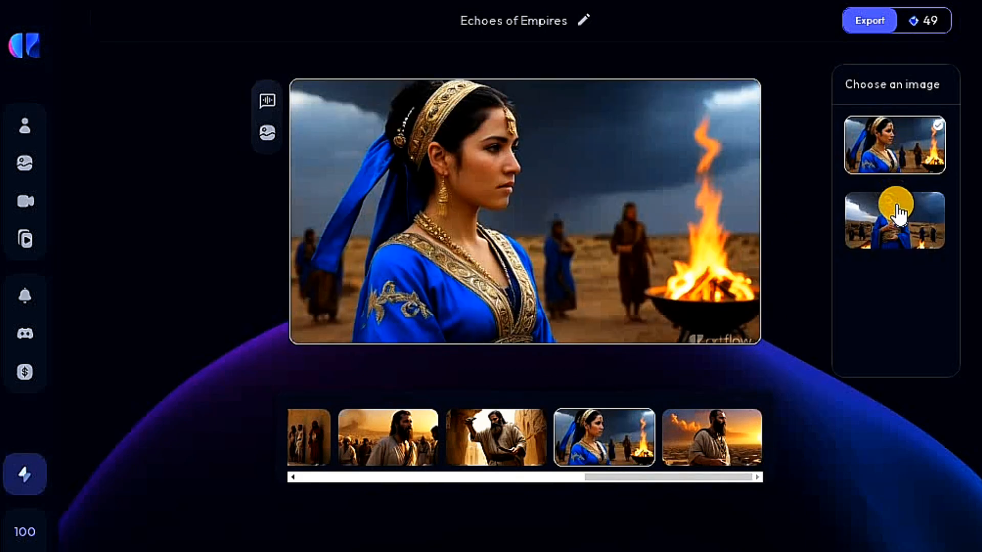
{"action": "left_click", "coordinate": [896, 205]}
{"action": "left_click", "coordinate": [274, 104]}
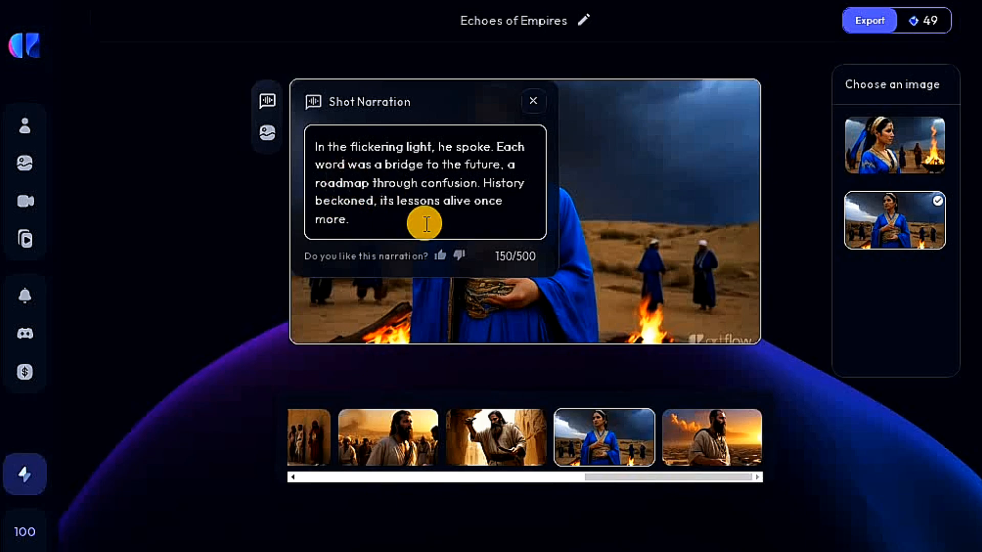
{"action": "left_click", "coordinate": [534, 104]}
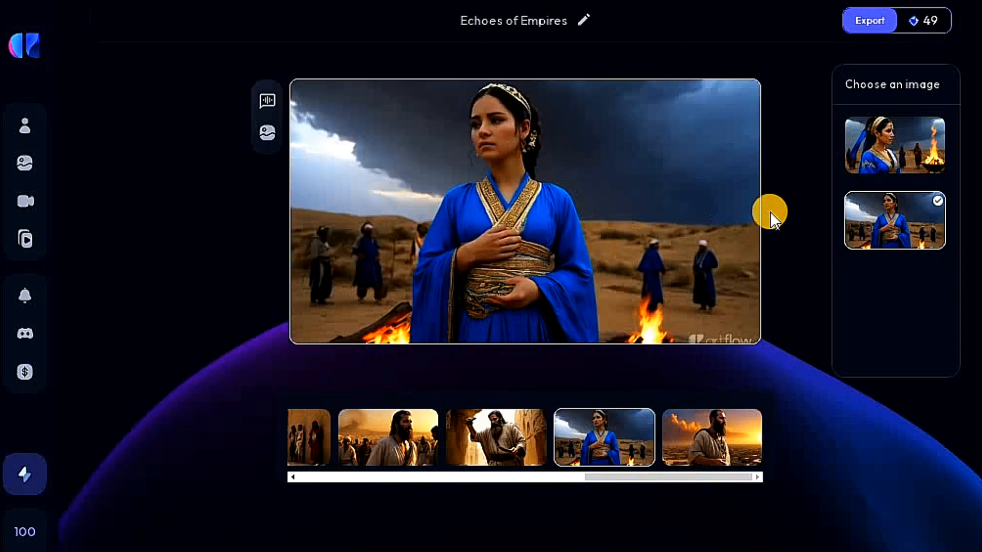
- Export the story as a video and check the time estimate
{"action": "left_click", "coordinate": [869, 22]}
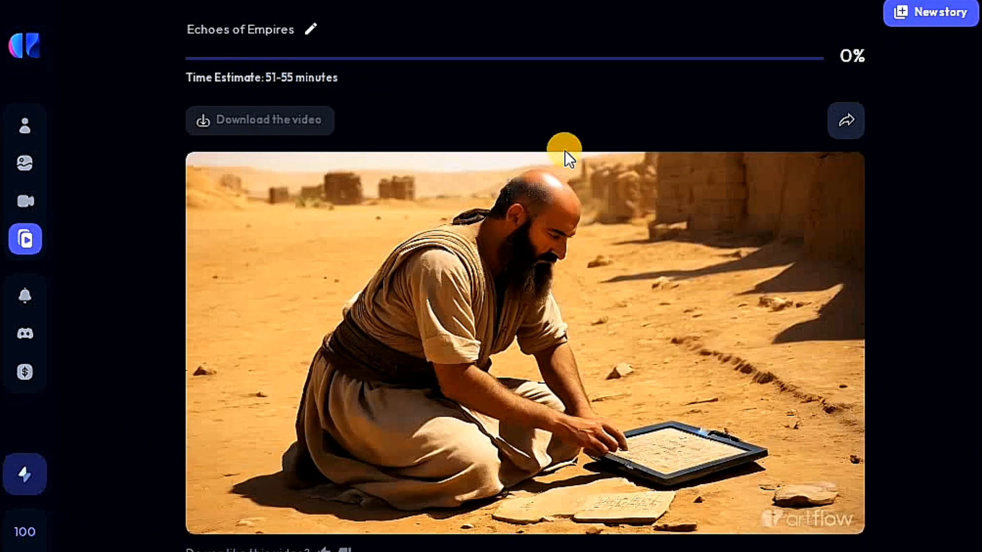
{"action": "left_click_drag", "start_coordinate": [265, 69], "coordinate": [364, 73]}
{"action": "left_click", "coordinate": [444, 76]}
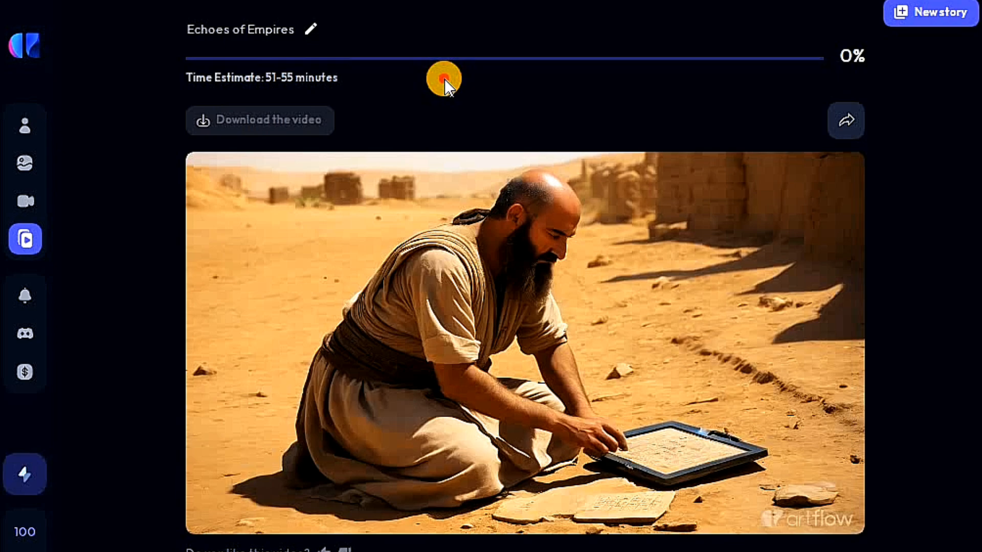